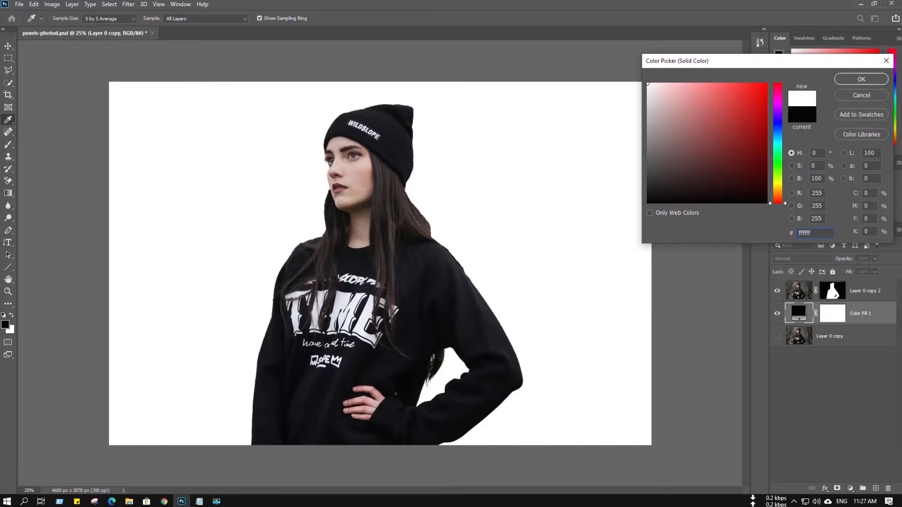
Step: Apply white (ffffff) as the colour of the solid fill background and select the Layer 0 copy 2 cut-out
click(842, 78)
click(857, 300)
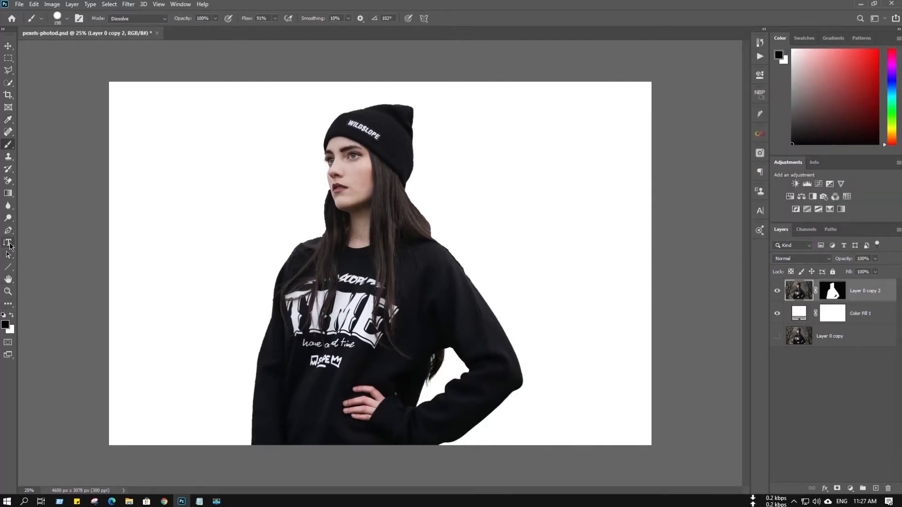
Step: Add the vertical text PRO over the white background, beside the woman and partly across her bent arm
click(9, 244)
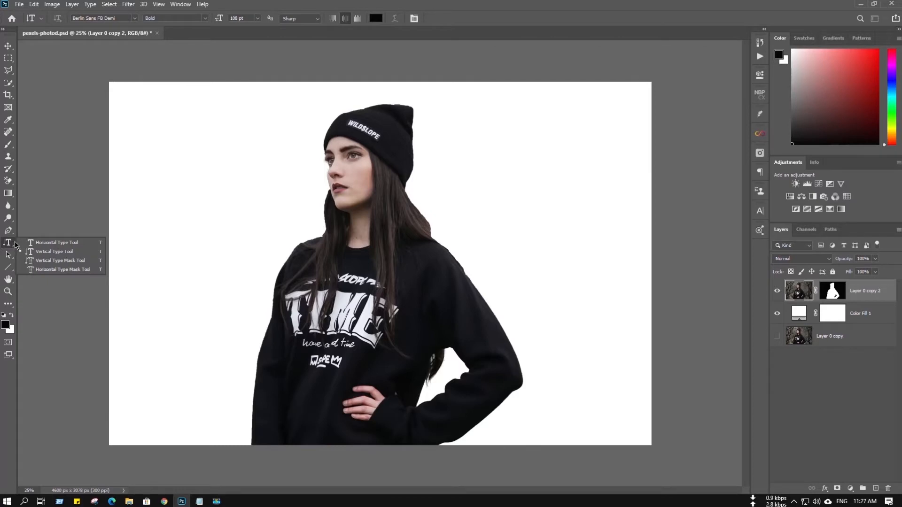
click(55, 254)
click(492, 255)
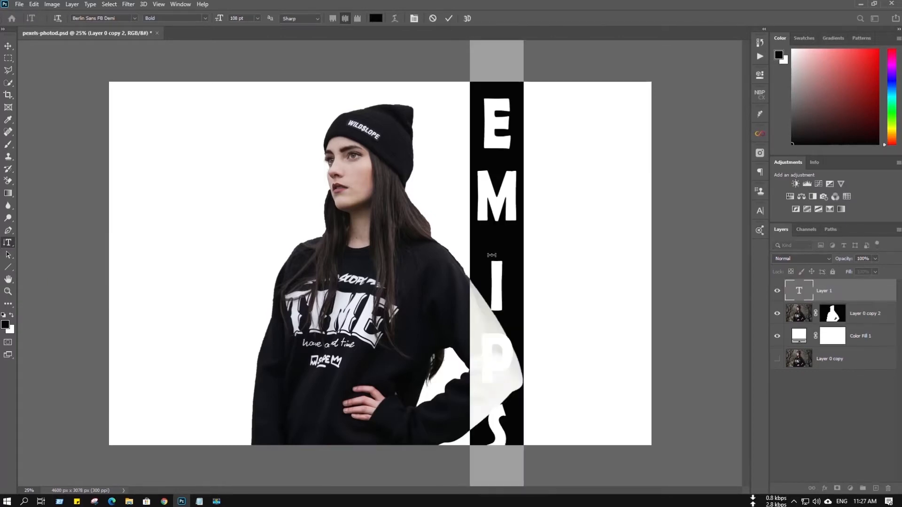
text(PRO)
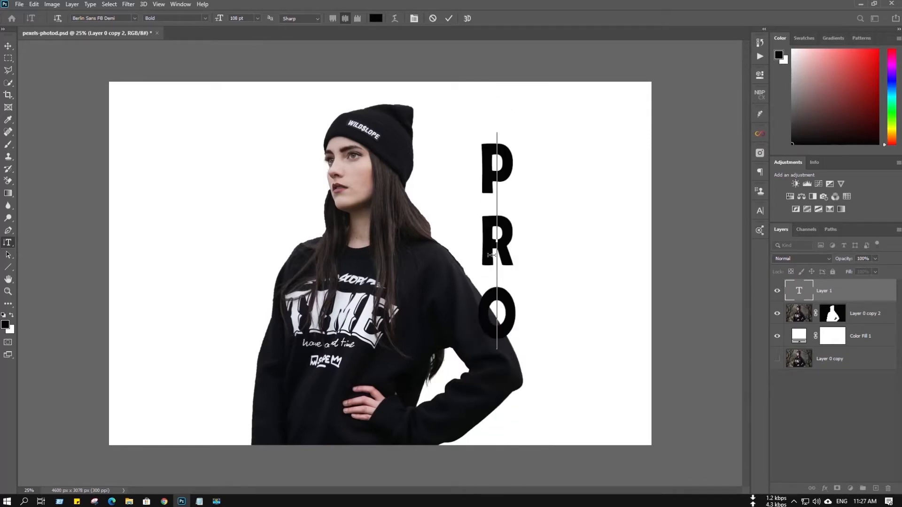
click(8, 46)
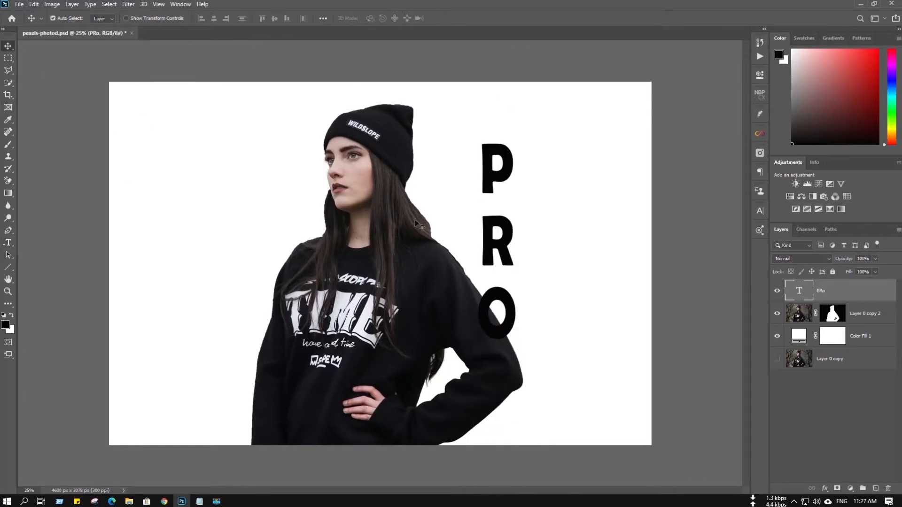
Step: Display the character settings for the PRO text and choose Berlin Sans FB Demi as its font
click(760, 211)
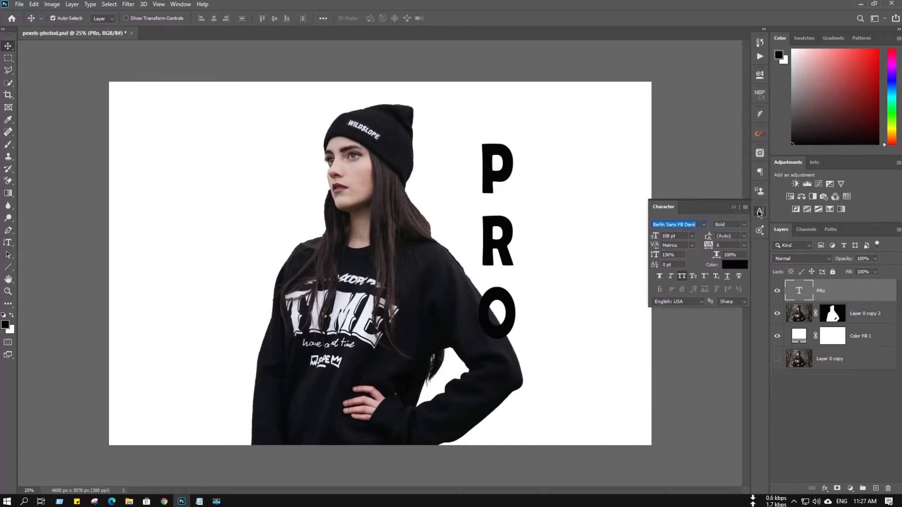
click(180, 4)
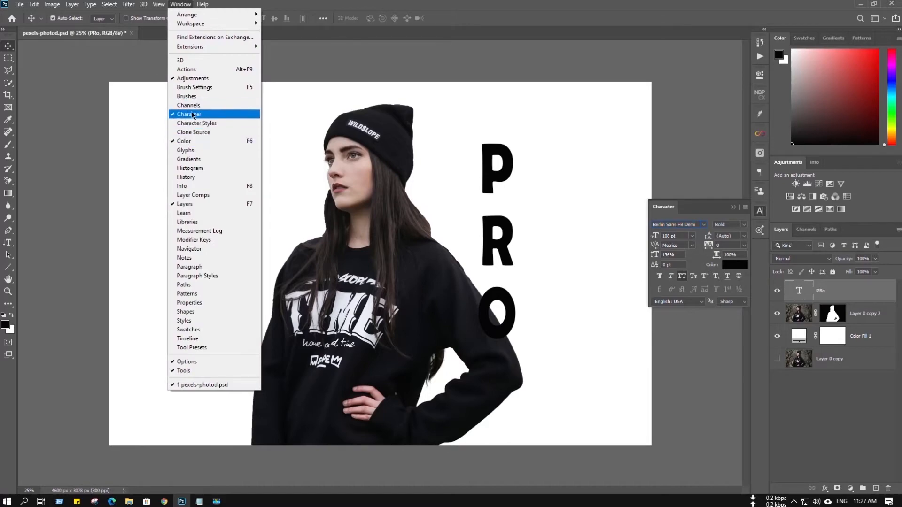
key(Escape)
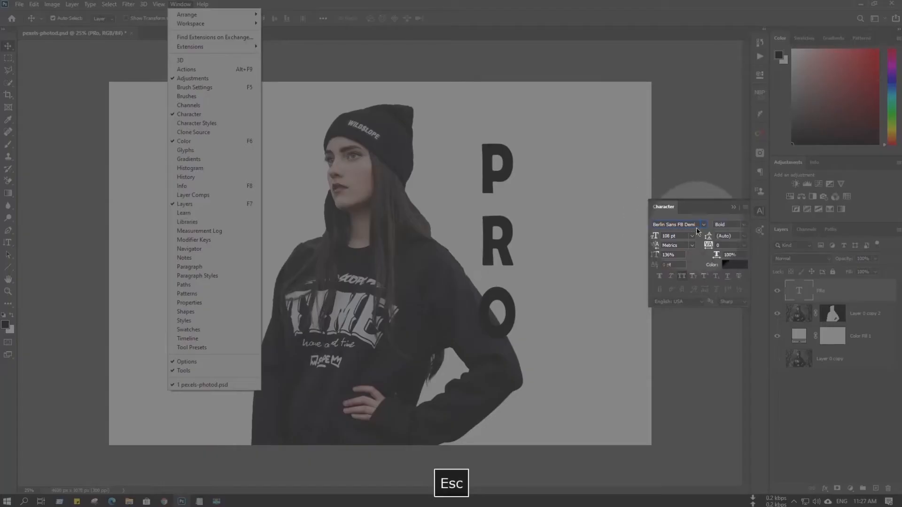
click(703, 224)
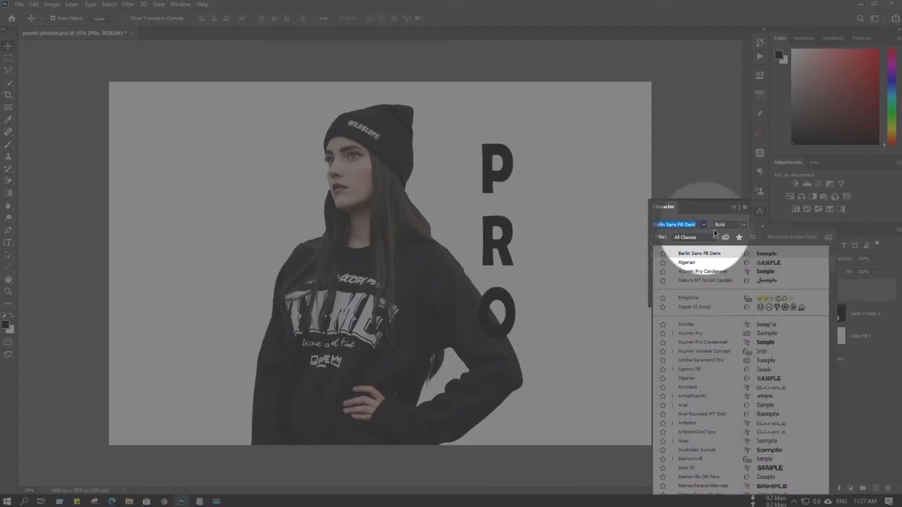
click(762, 254)
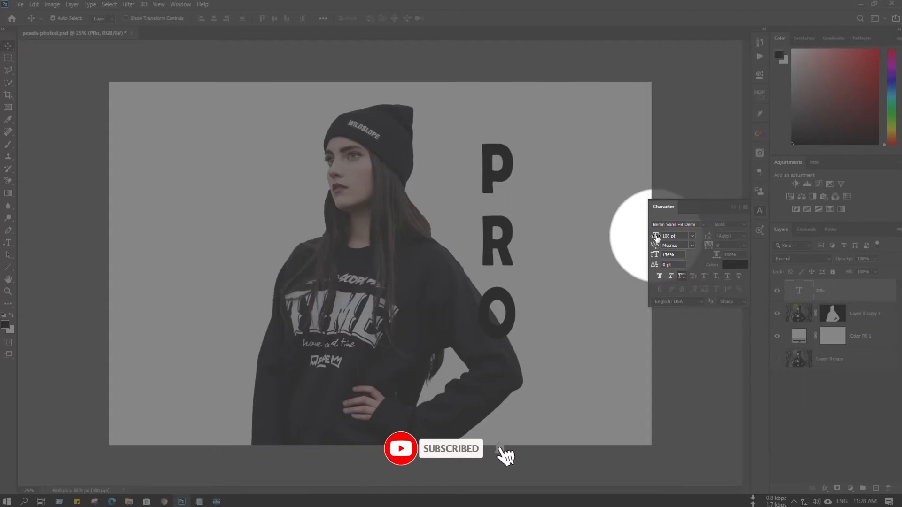
Step: Increase the PRO text's font size, then scale the text up to span most of the canvas height
drag(656, 235, 663, 235)
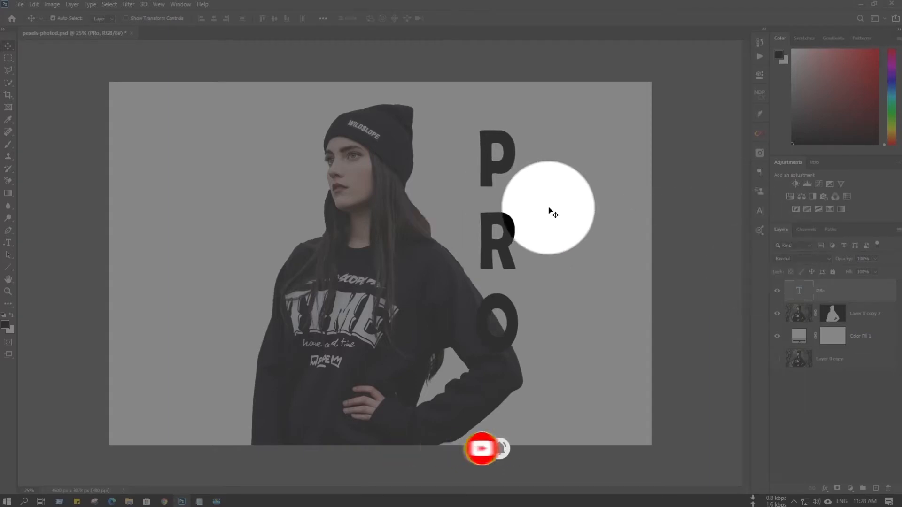
key(Escape)
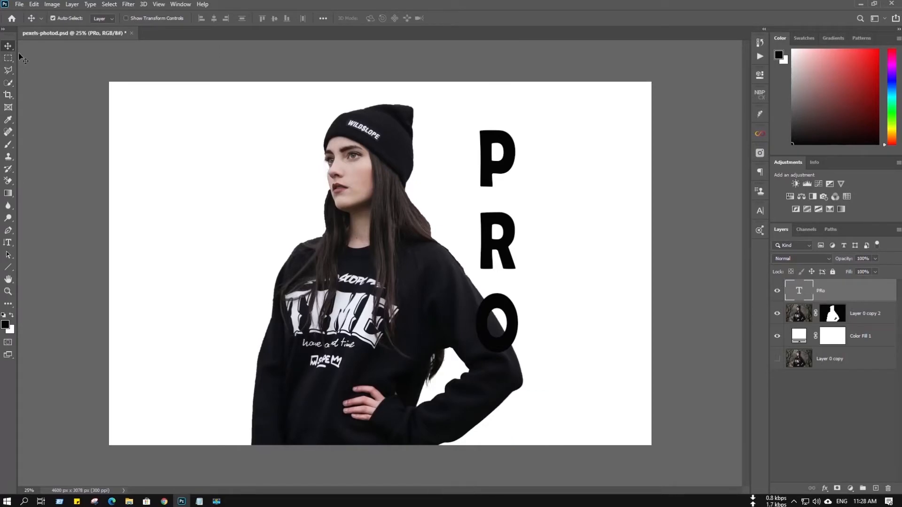
key(ctrl+t)
mouse_move(520, 241)
mouse_down()
mouse_move(587, 242)
mouse_move(511, 253)
mouse_up()
Step: Scale the woman cut-out on Layer 0 copy 2 proportionally to about 70%, anchored at the canvas's lower-left corner
click(860, 323)
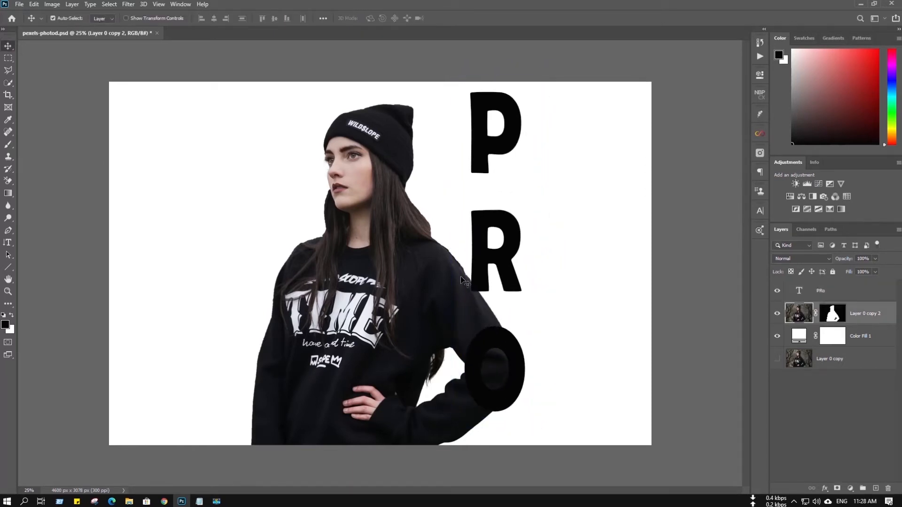
key(ctrl+t)
drag(652, 83, 509, 217)
click(466, 19)
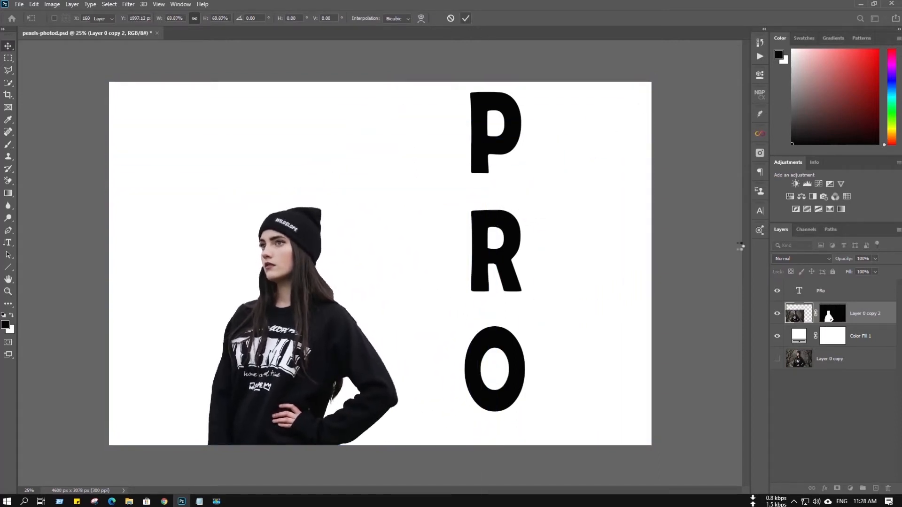
Step: Transform the PRO text to about 90% width and 78% height, positioned over the woman's hair and bent arm
click(848, 291)
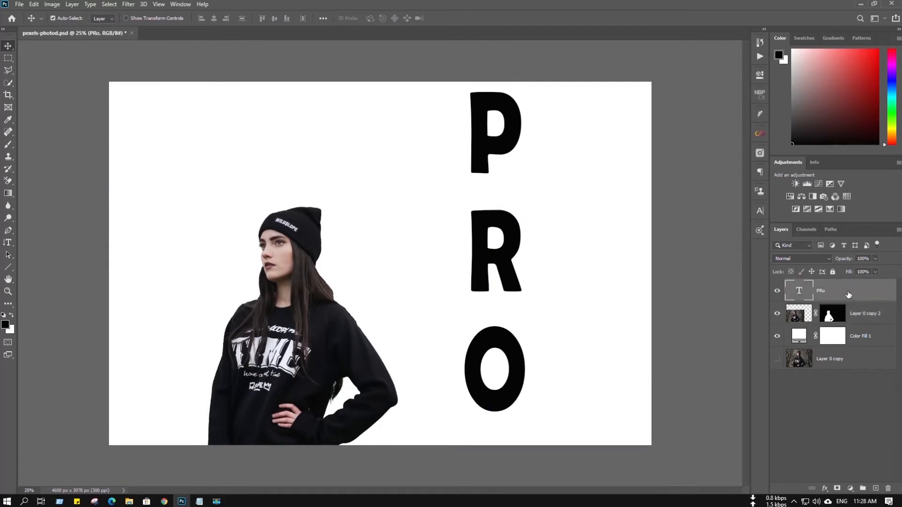
key(ctrl+t)
drag(493, 249, 351, 273)
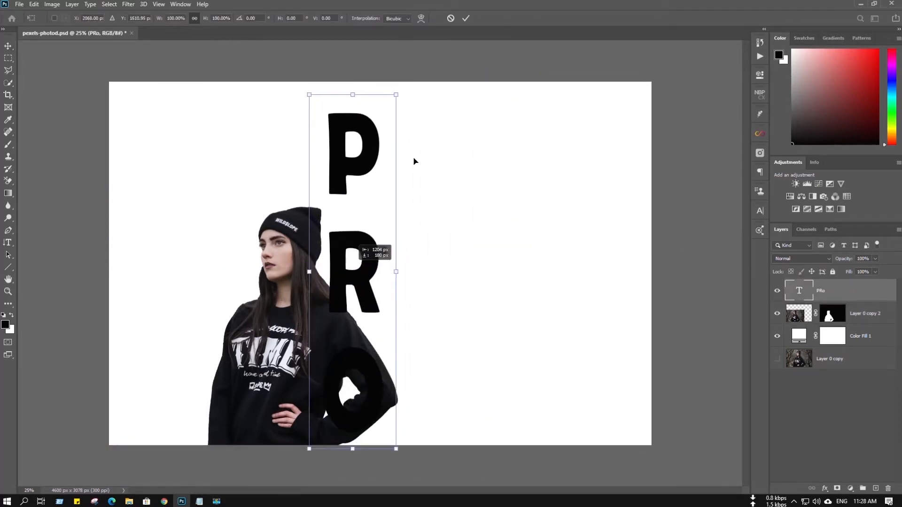
drag(397, 91, 372, 186)
drag(339, 234, 330, 234)
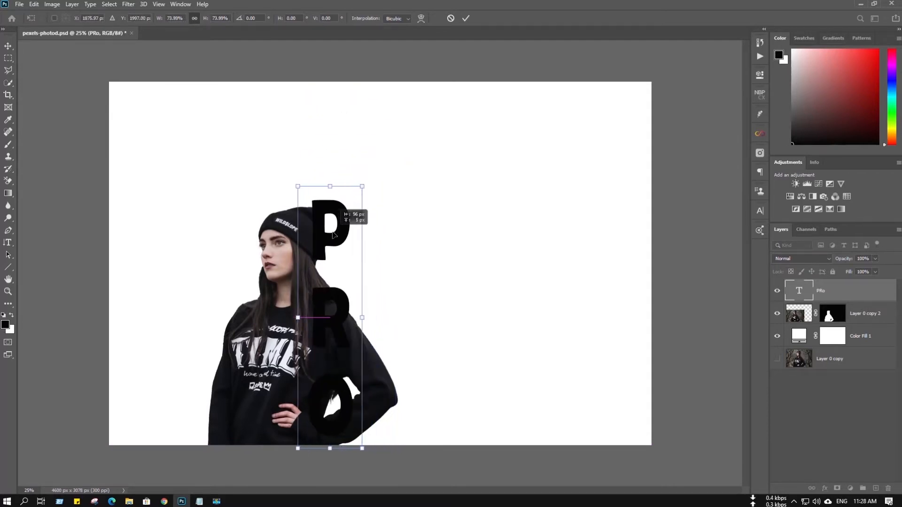
mouse_move(362, 318)
mouse_down()
mouse_move(372, 317)
mouse_move(350, 322)
mouse_up()
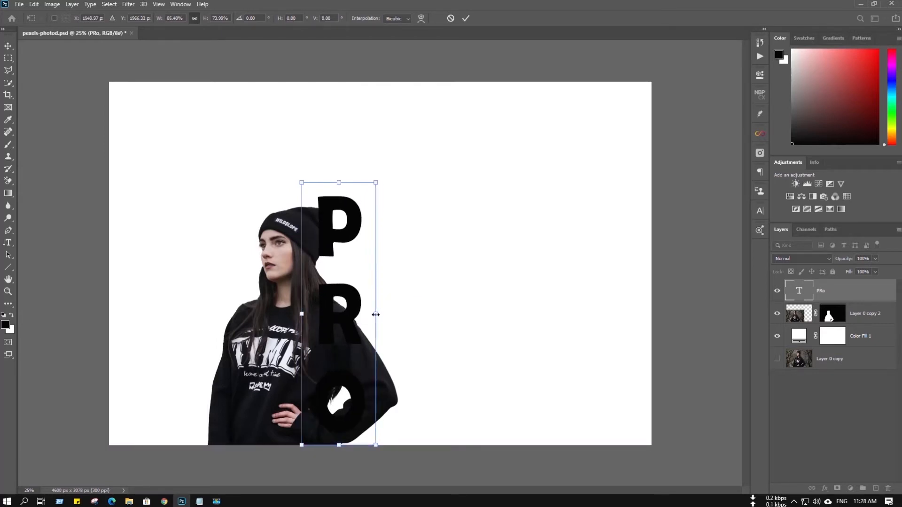
drag(375, 314, 379, 314)
drag(363, 331, 358, 328)
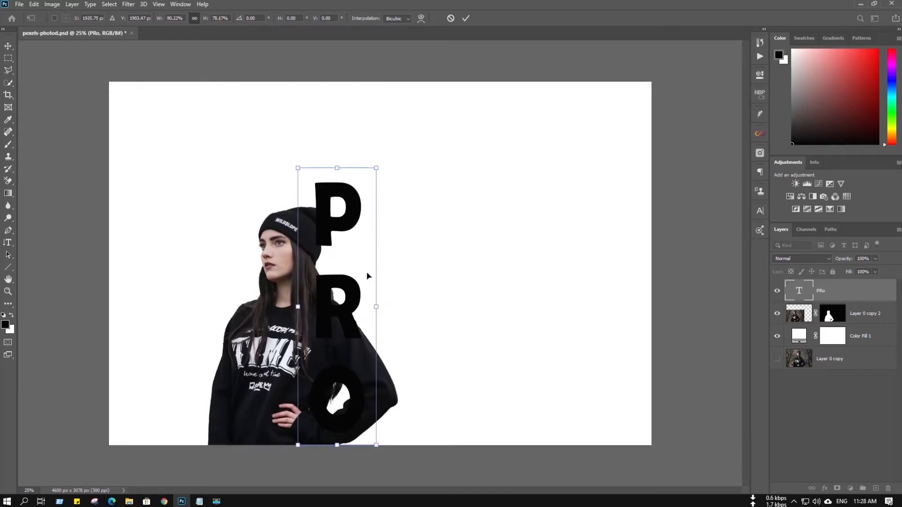
click(466, 19)
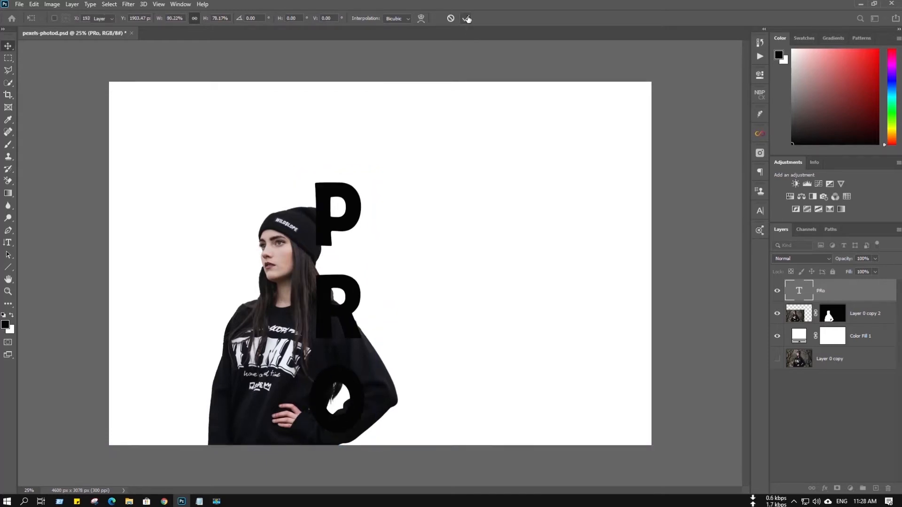
Step: Enlarge the woman cut-out slightly so the top of its layer lines up with the top of the letter P
click(875, 321)
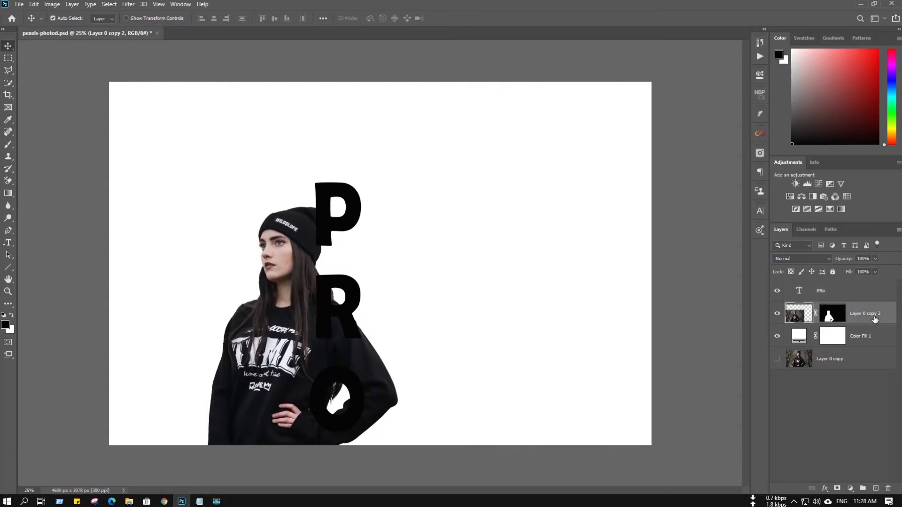
key(ctrl+t)
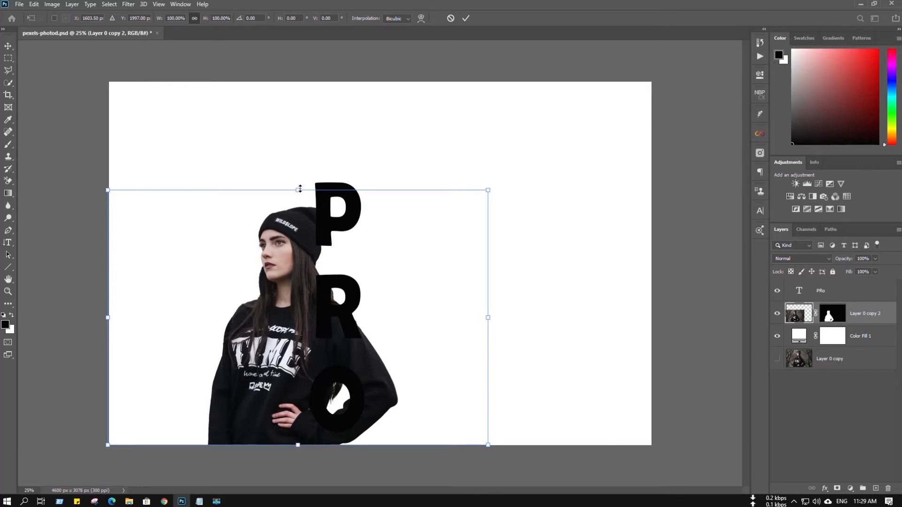
drag(300, 189, 302, 183)
click(467, 20)
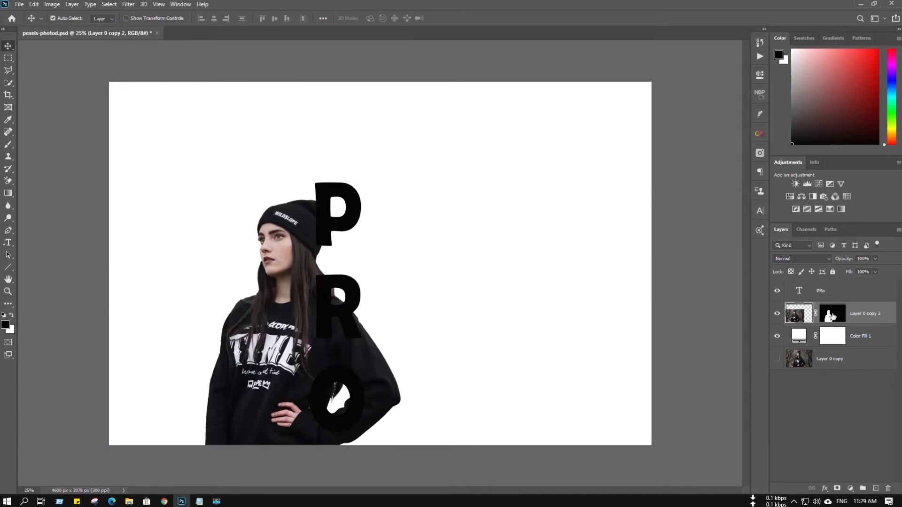
Step: Add a 15 px white (ffffff) outside Stroke to the PRO text layer
click(887, 297)
double_click(885, 294)
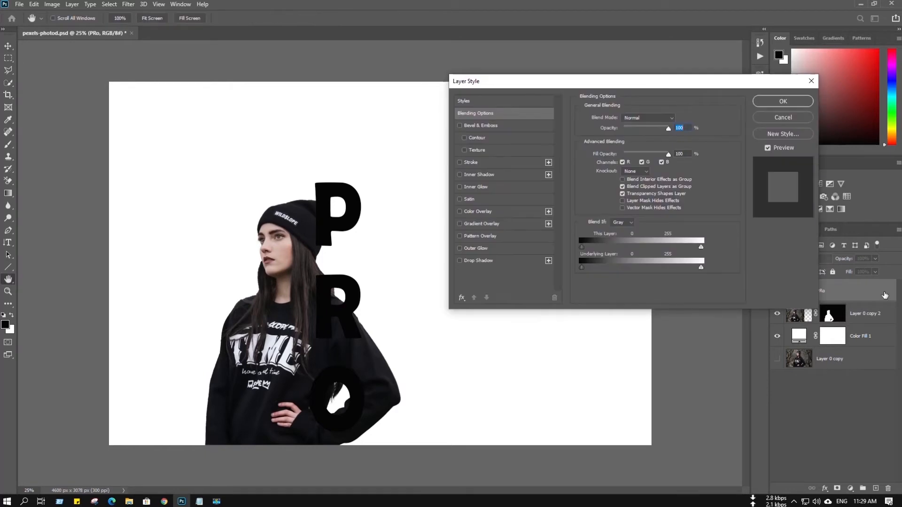
click(472, 165)
mouse_move(623, 119)
mouse_down()
mouse_move(641, 117)
mouse_move(623, 118)
mouse_up()
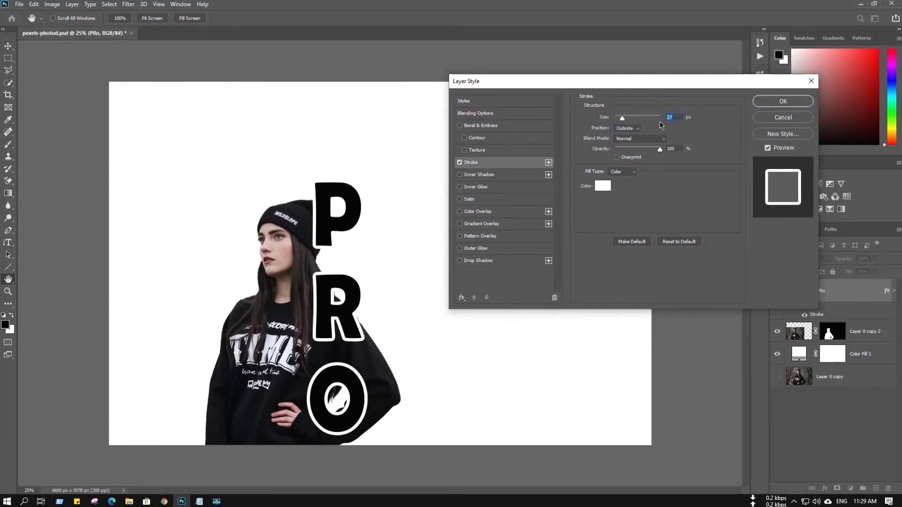
text(15)
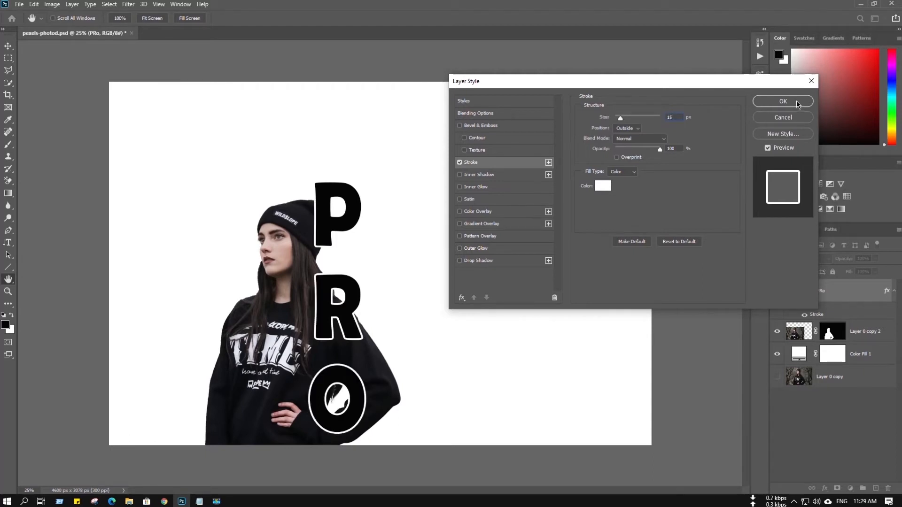
click(603, 187)
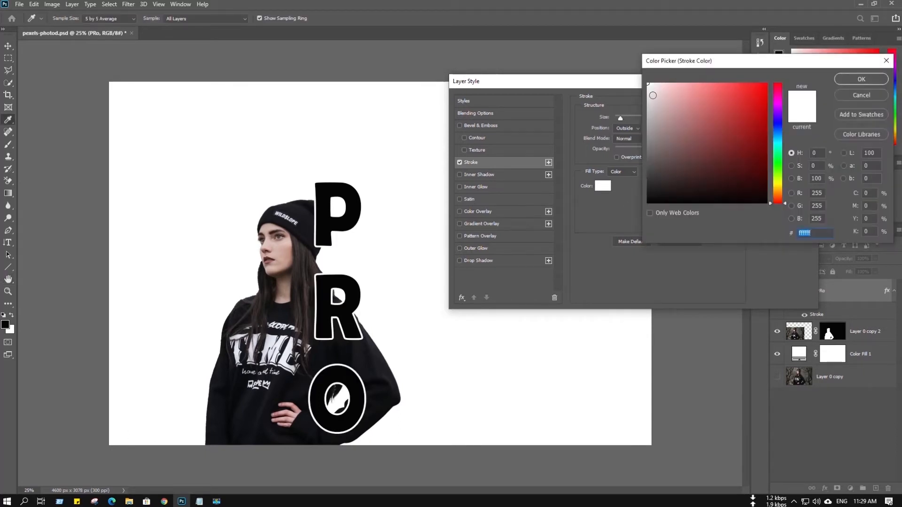
drag(651, 90, 619, 76)
click(861, 79)
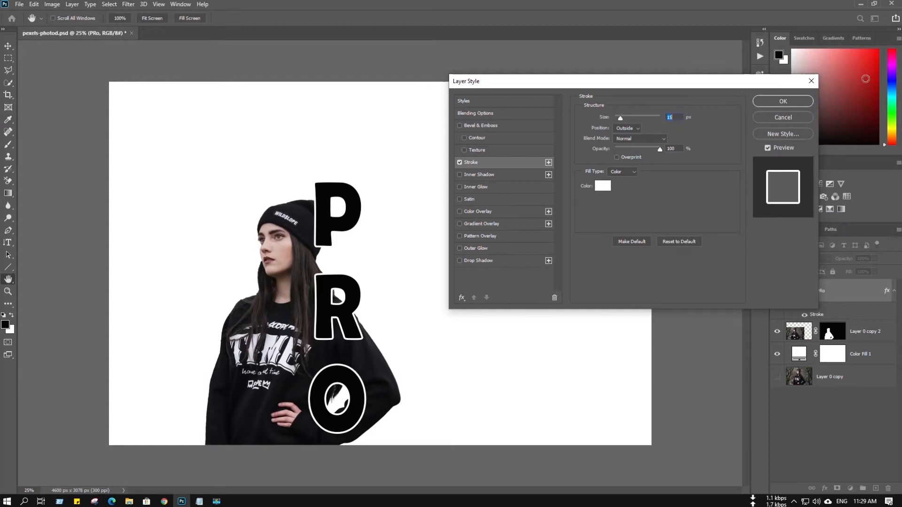
click(799, 104)
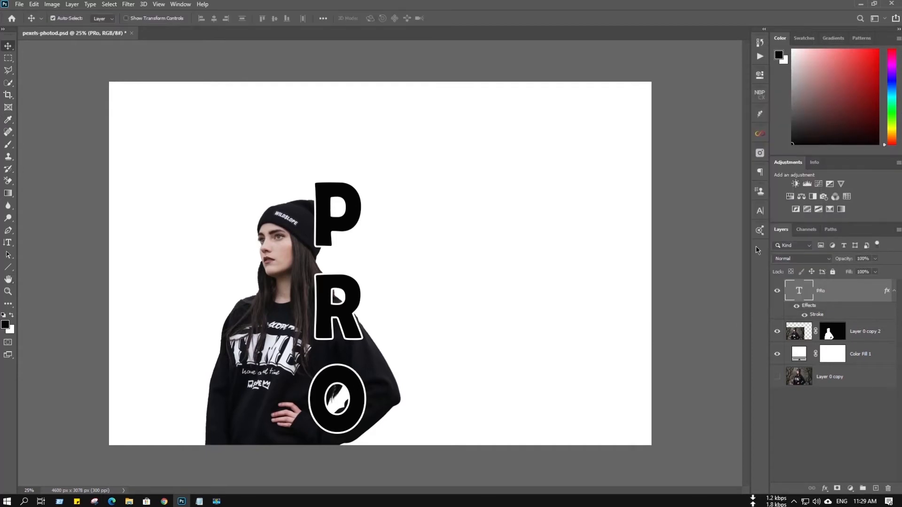
Step: Duplicate Layer 0 copy 2 and place the duplicate above the PRO text layer
click(873, 335)
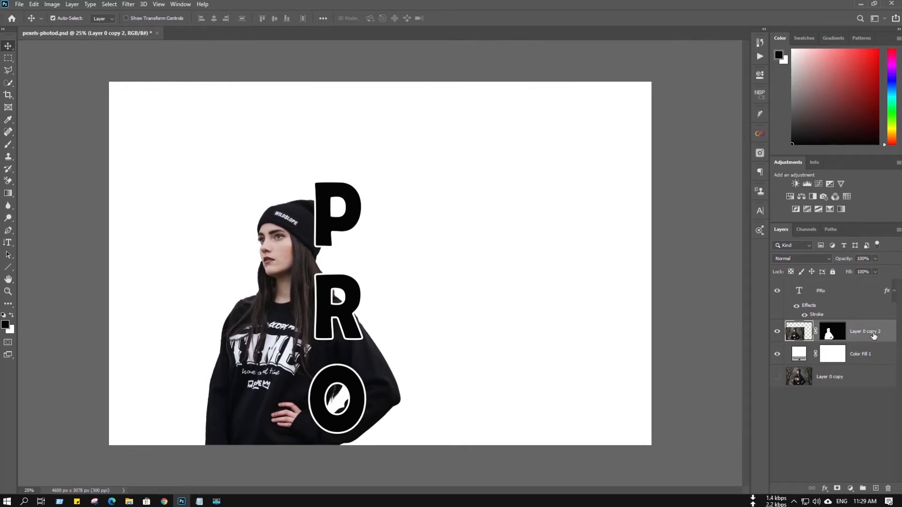
key(ctrl+j)
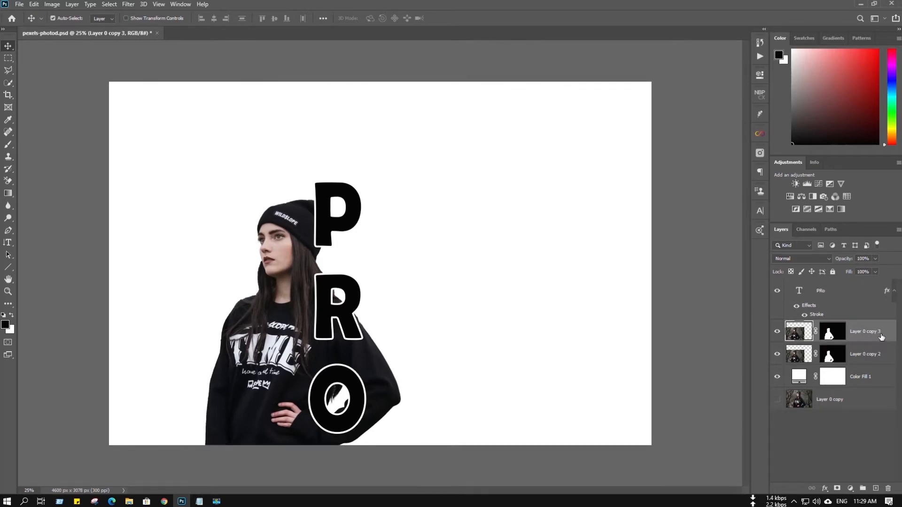
drag(873, 334, 869, 285)
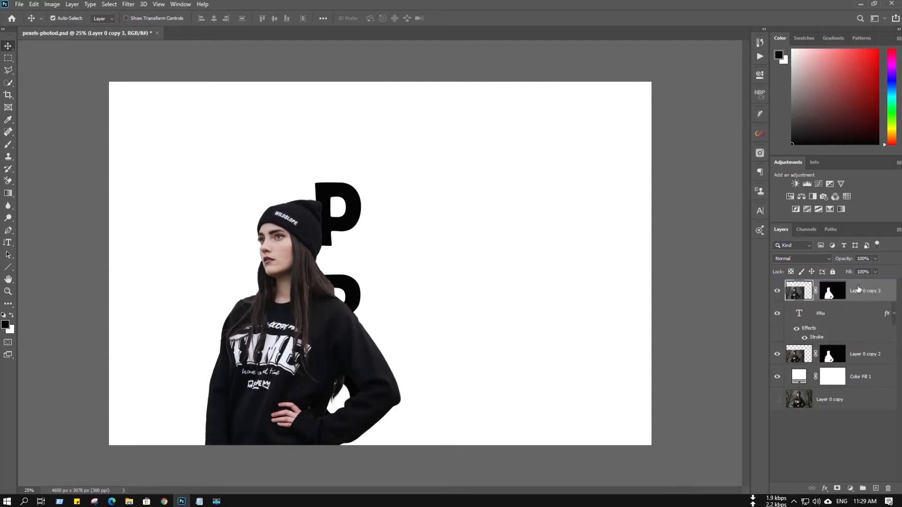
Step: Delete the layer mask from Layer 0 copy 3 without applying it
click(831, 292)
drag(888, 491, 888, 489)
click(489, 187)
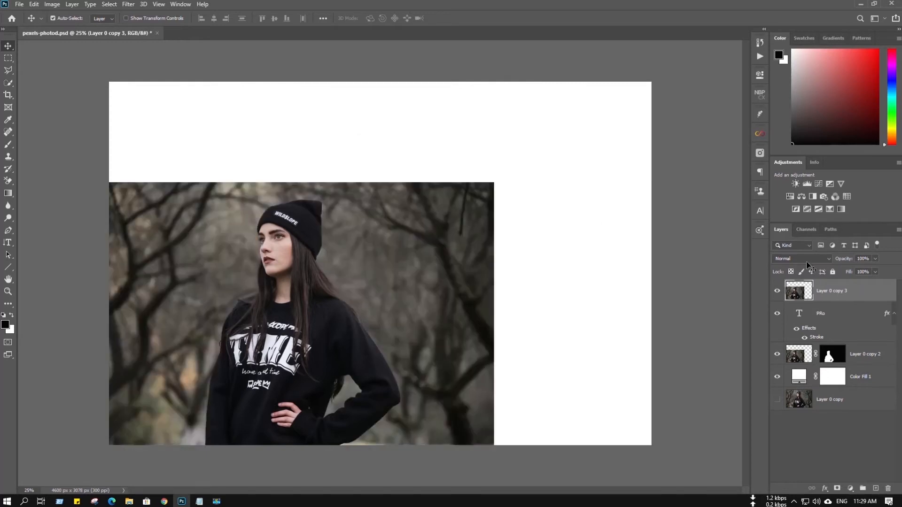
Step: Clip Layer 0 copy 3 to the PRO text layer with a clipping mask
alt+click(855, 301)
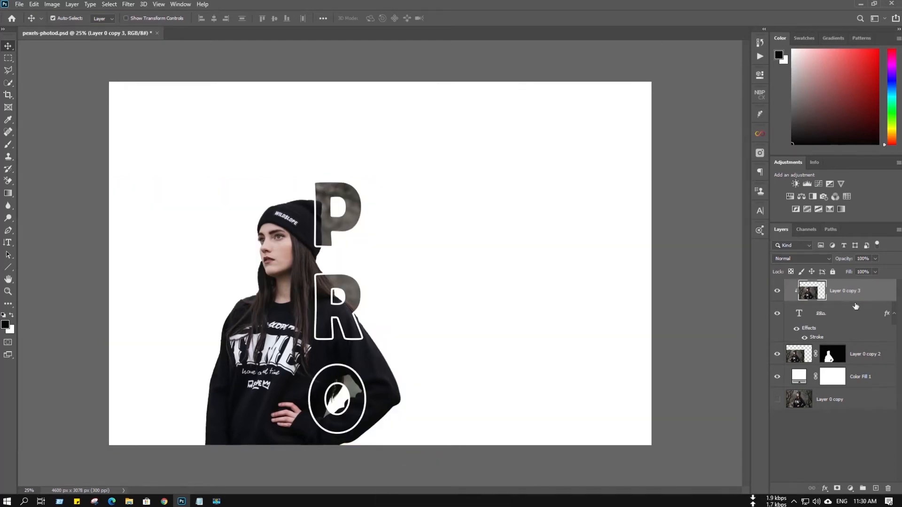
key(ctrl+z)
right_click(860, 294)
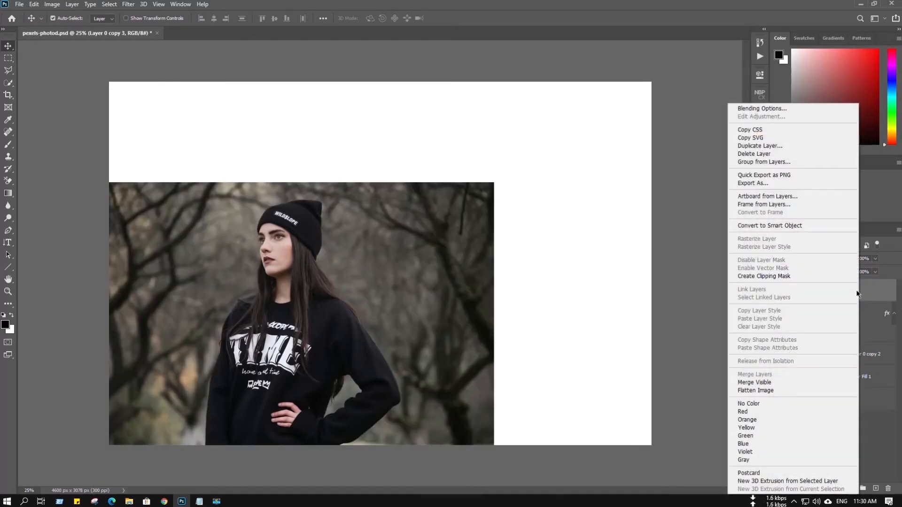
right_click(869, 292)
click(778, 277)
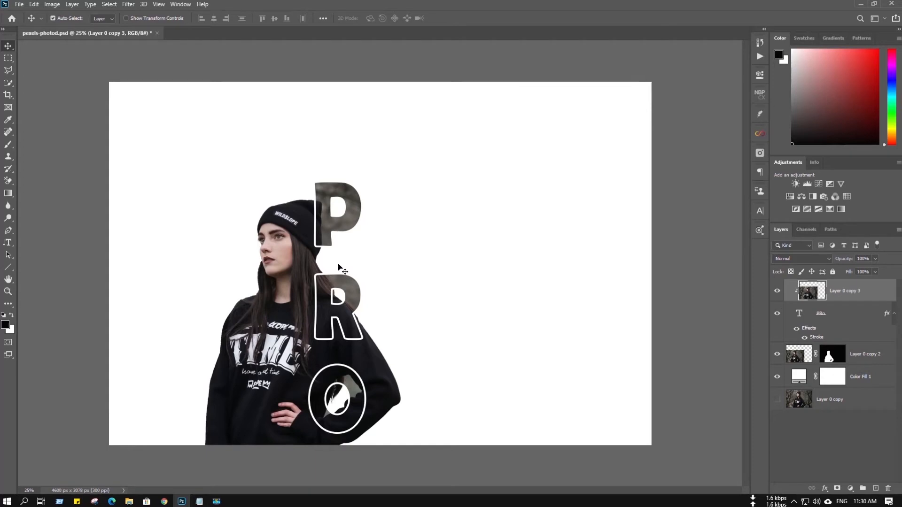
Step: Paint black with the Brush on Layer 0 copy 2's mask to hide the photo inside the holes of the letters R and O
key(ctrl+plus)
scroll(433, 260, down, 1)
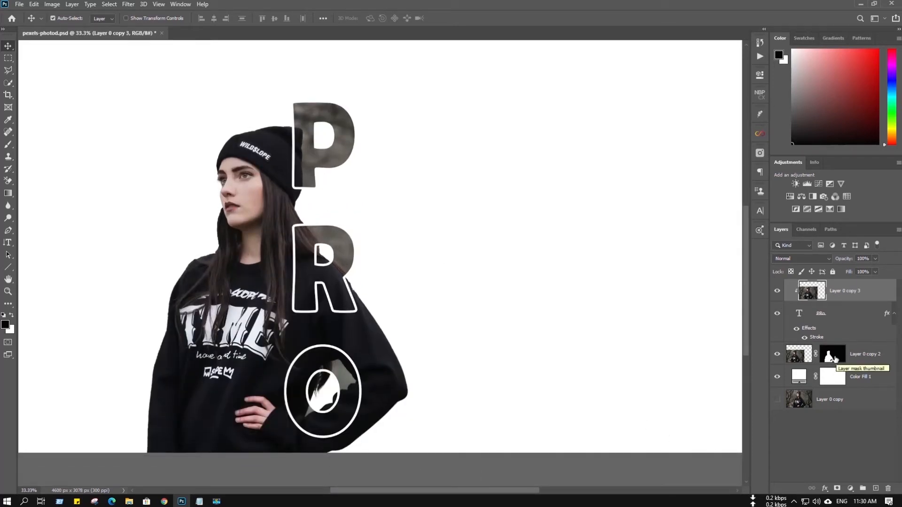
click(834, 356)
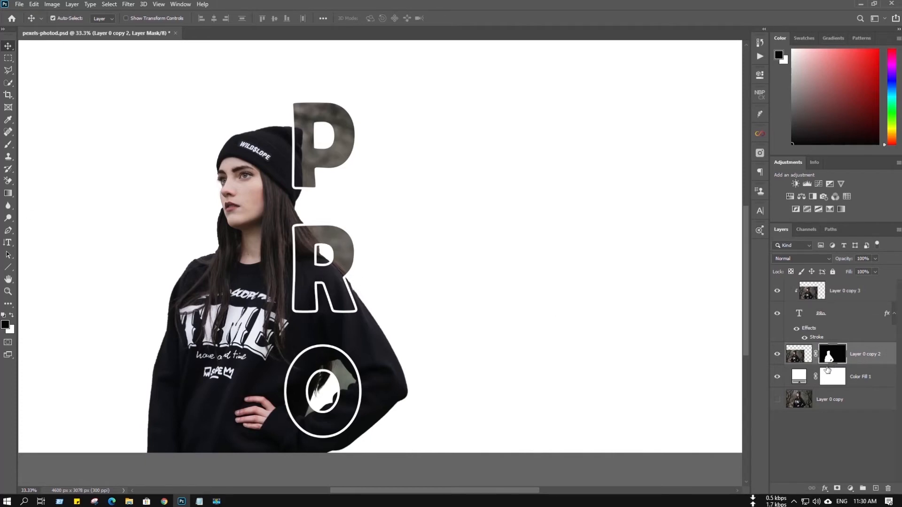
click(8, 144)
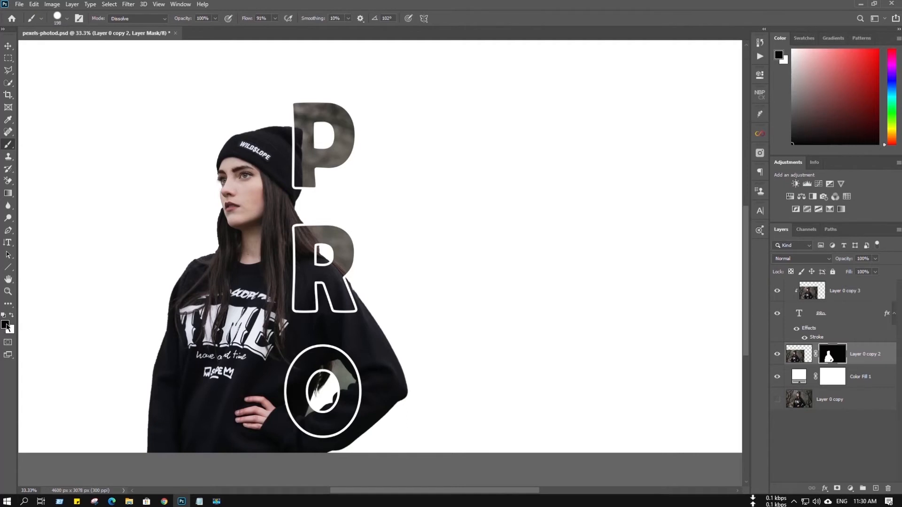
click(322, 255)
mouse_move(324, 376)
mouse_down()
mouse_move(308, 393)
mouse_move(328, 404)
mouse_up()
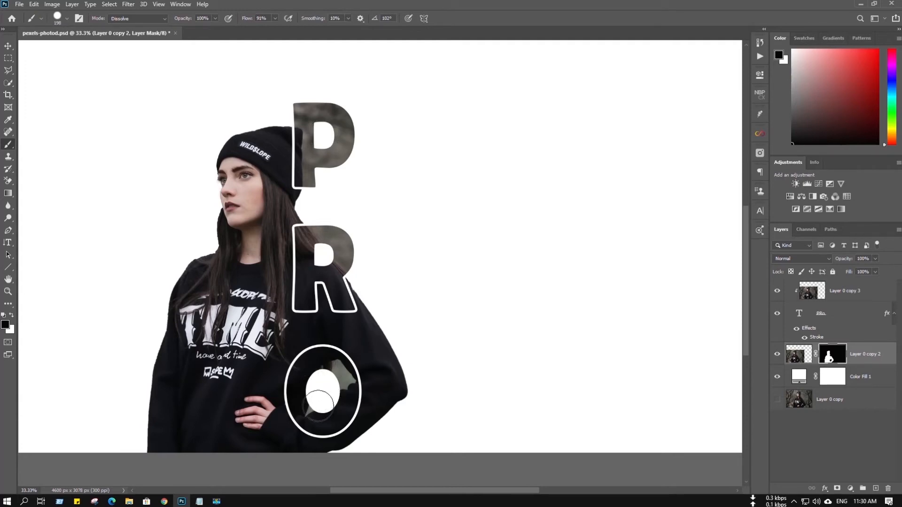
key(ctrl+minus)
key(ctrl+plus)
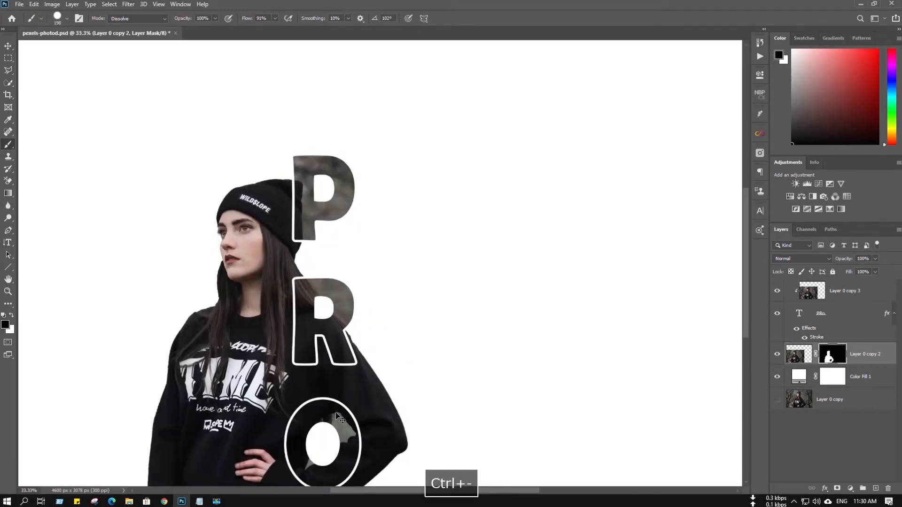
key(ctrl+minus)
key(ctrl+plus)
key(ctrl+minus)
key(ctrl+plus)
key(ctrl+minus)
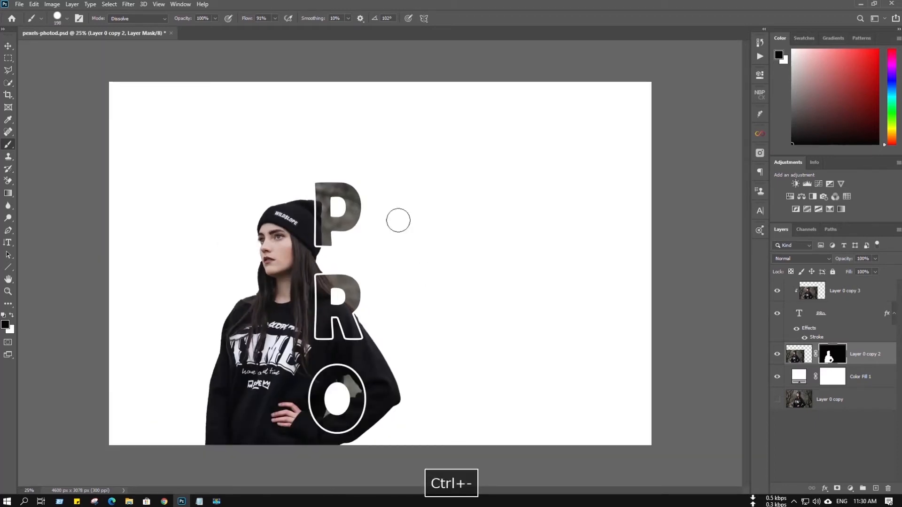
Step: Start a horizontal text line in the blank area beside the PRO lettering and set its font size to 45 pt
click(861, 298)
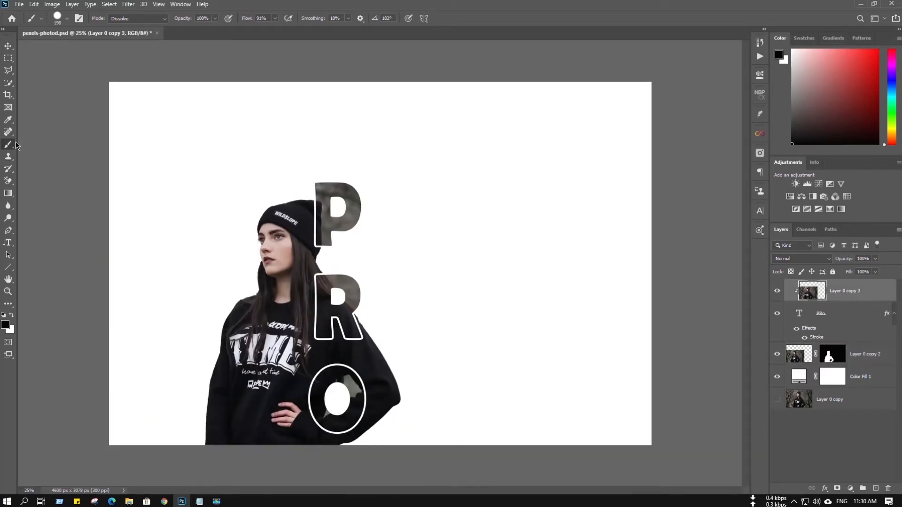
click(7, 242)
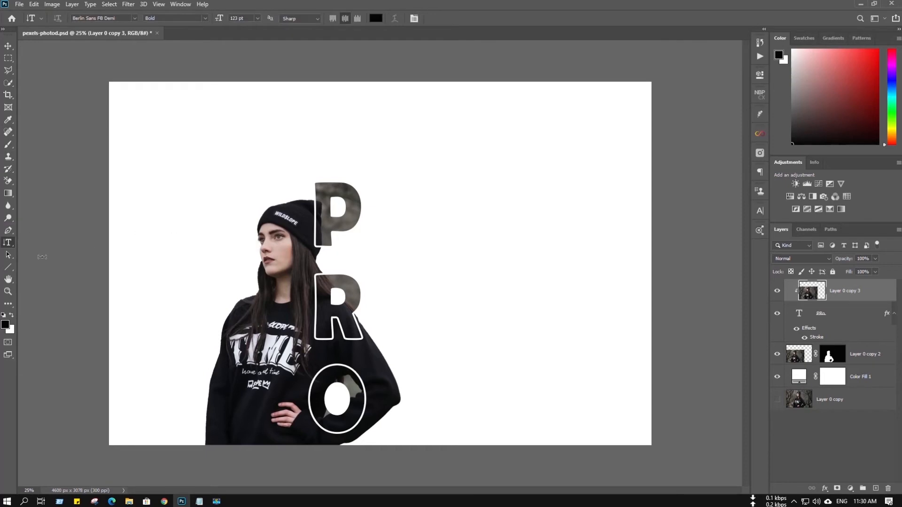
right_click(14, 246)
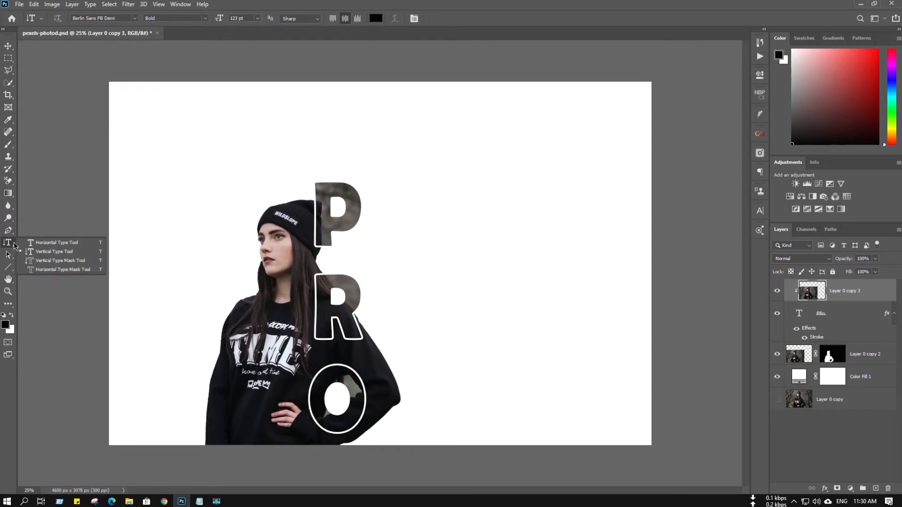
click(63, 243)
right_click(449, 257)
right_click(432, 249)
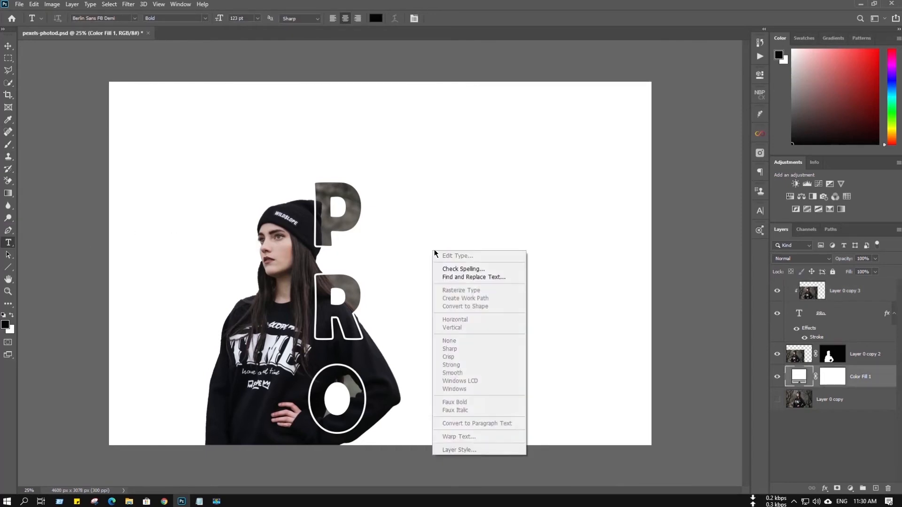
key(Escape)
click(435, 241)
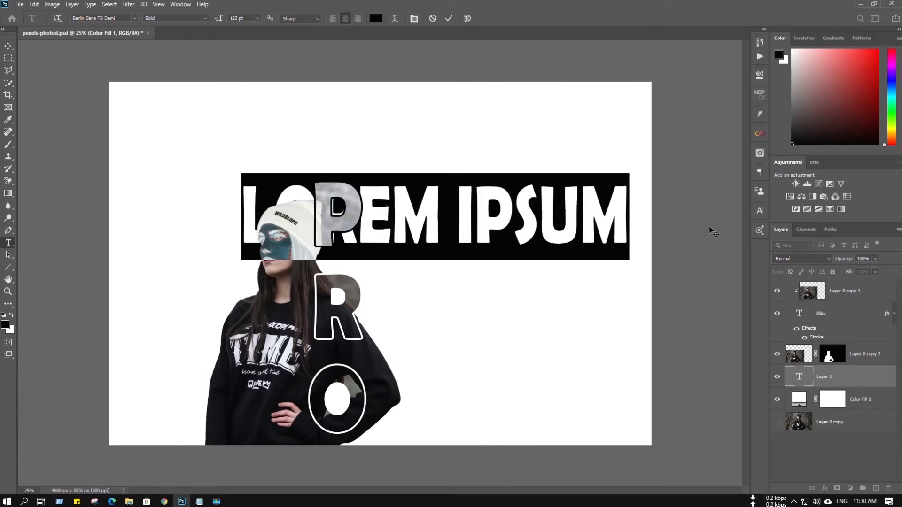
drag(220, 21, 183, 27)
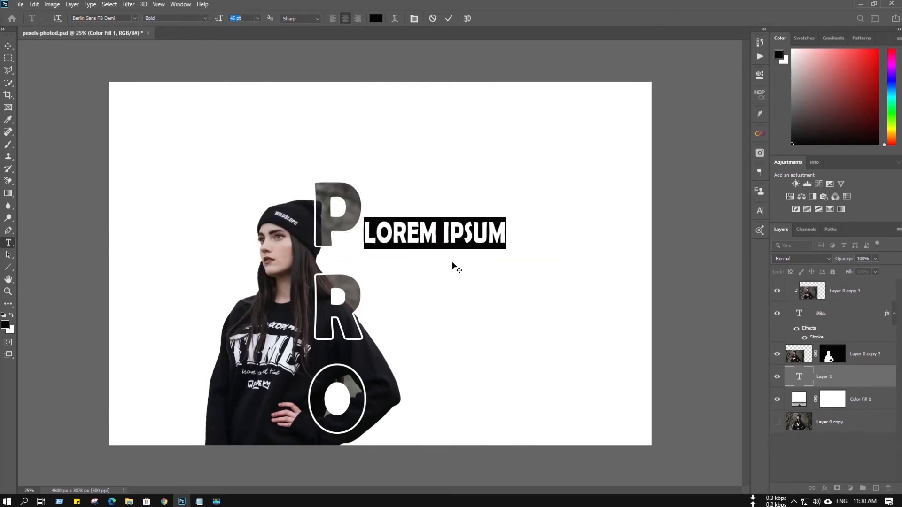
Step: Replace the placeholder text with the heading "Text Masking Effect" copied from the Notepad notes
click(443, 231)
key(ctrl+a)
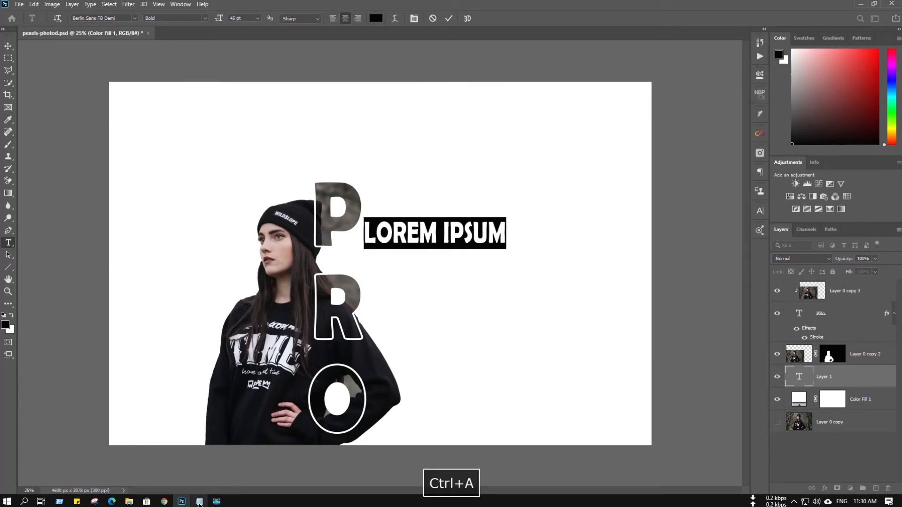
click(200, 502)
drag(354, 92, 263, 94)
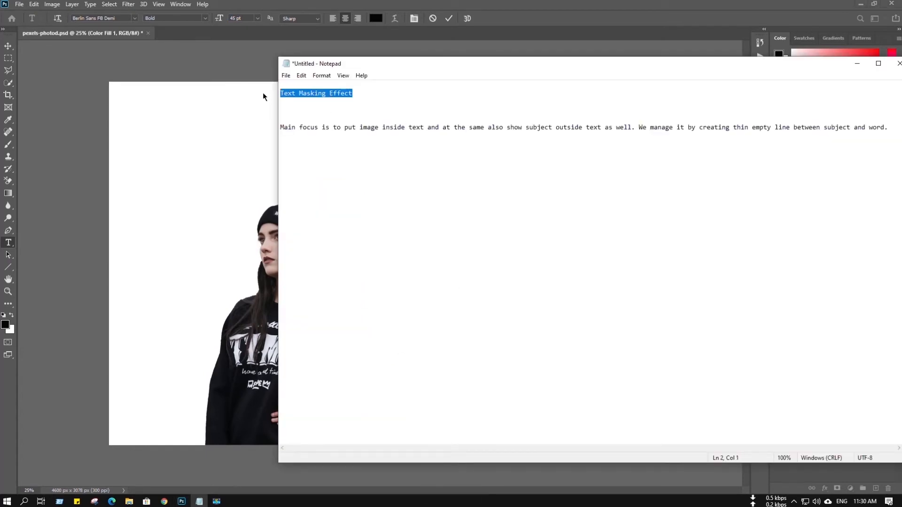
key(ctrl+c)
click(252, 207)
key(space)
key(ctrl+v)
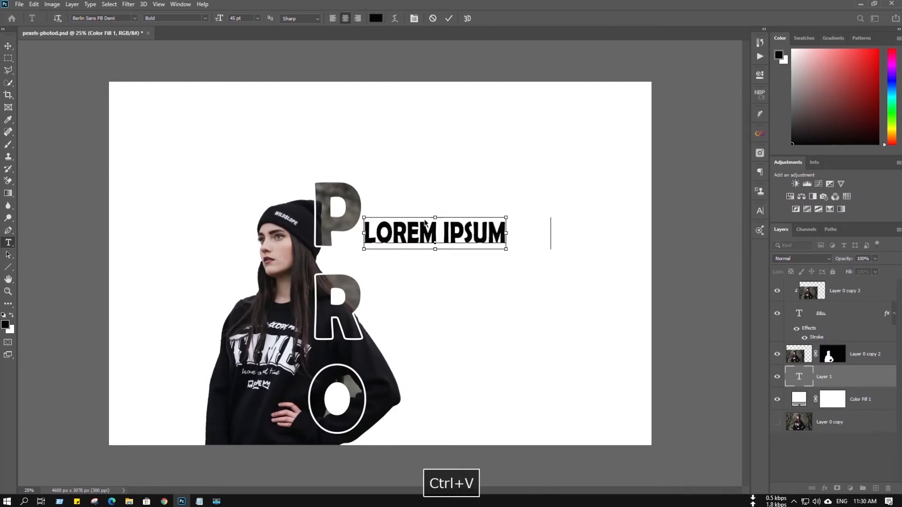
click(7, 46)
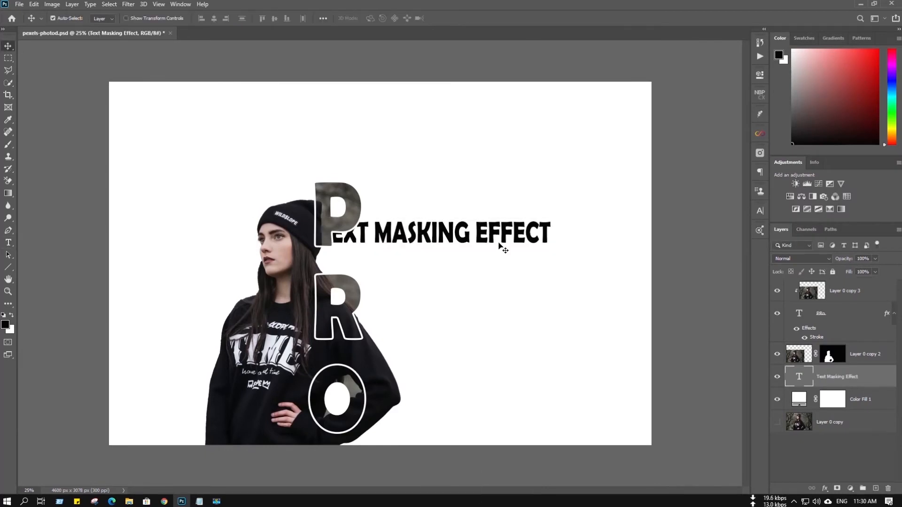
Step: Move the Text Masking Effect title into the blank area beside the letter R and scale it down to about 33 pt
drag(450, 239, 524, 298)
key(ctrl+t)
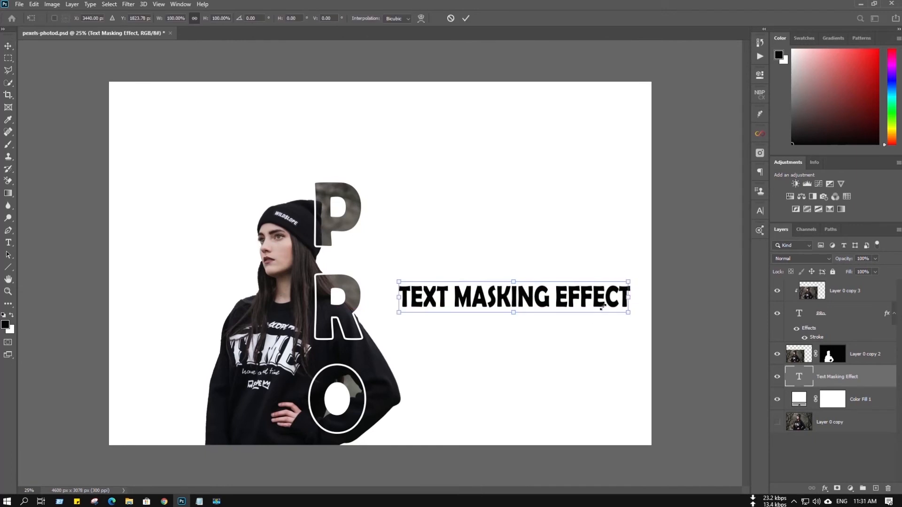
drag(629, 283, 534, 312)
click(466, 18)
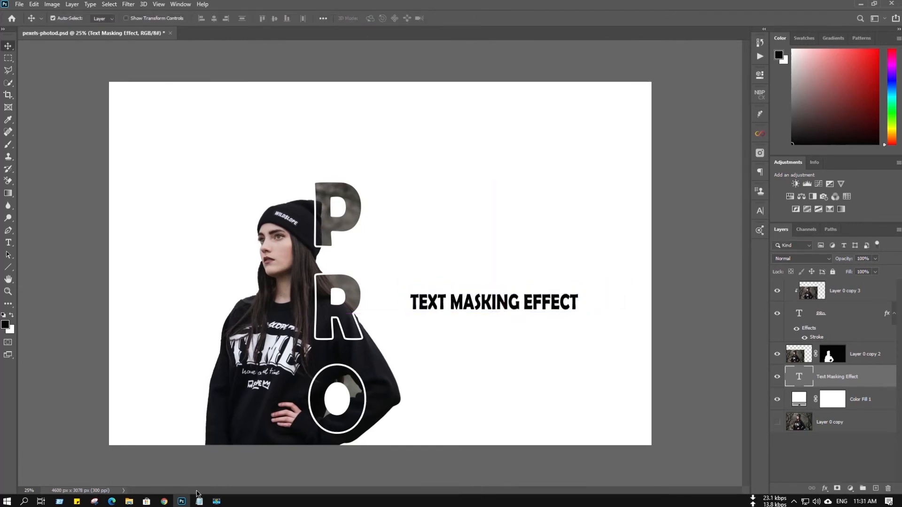
Step: Copy the "Main focus is to put image inside text..." paragraph from Notepad and paste it as a new text layer just below the title
click(200, 501)
drag(281, 127, 888, 127)
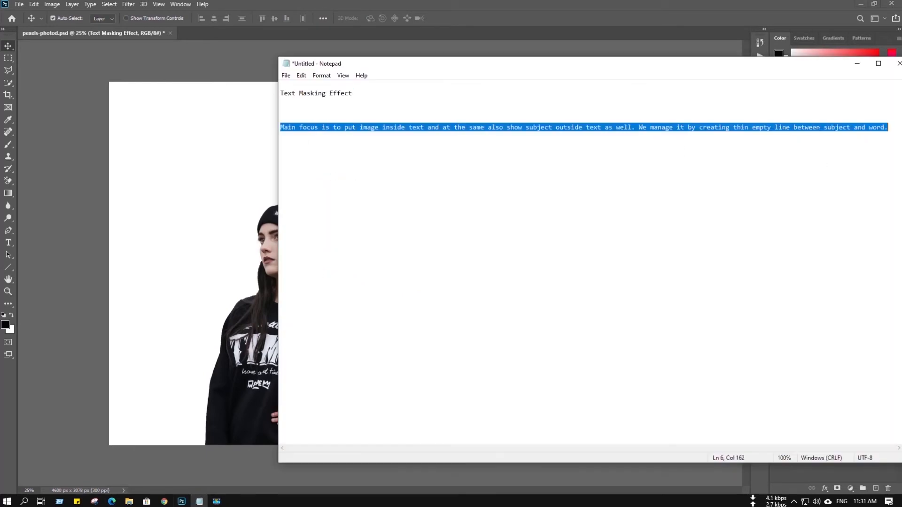
key(ctrl+c)
click(236, 240)
key(space)
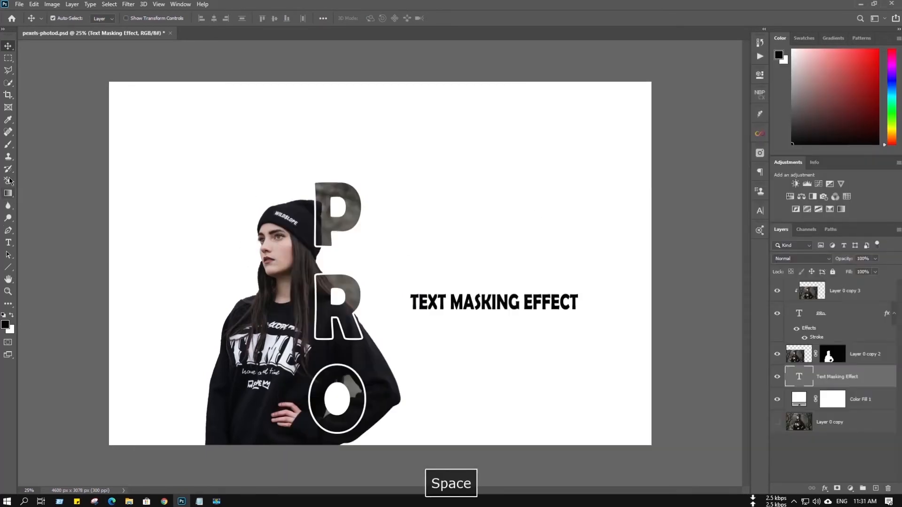
click(8, 243)
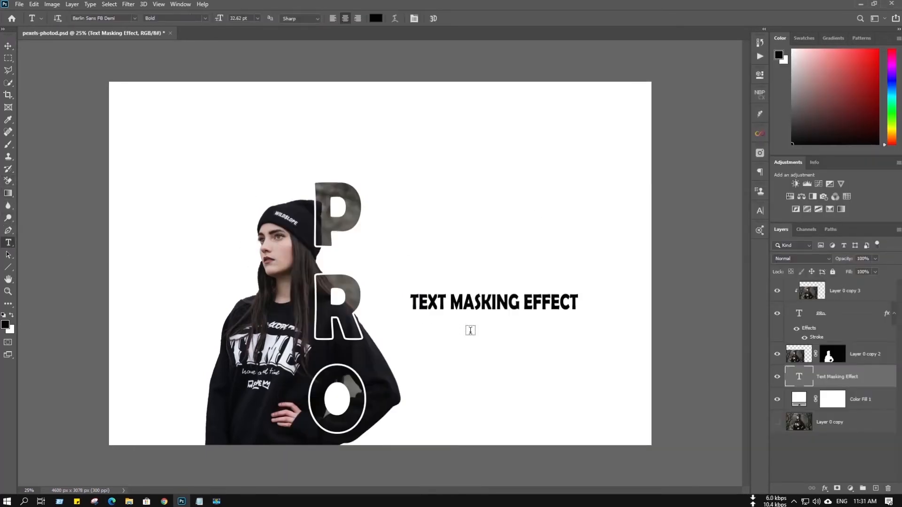
click(435, 335)
key(ctrl+v)
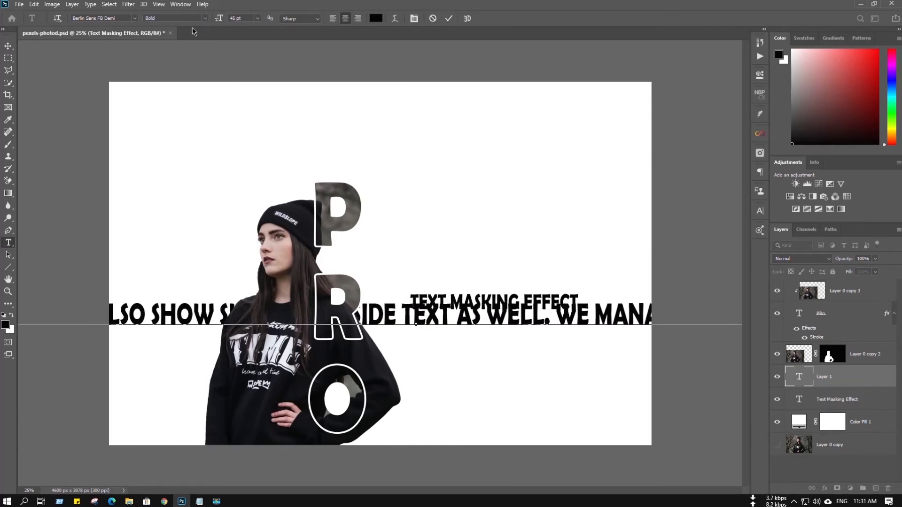
Step: Try to change the pasted description text to Acumin Pro Regular and reduce its font size
click(133, 19)
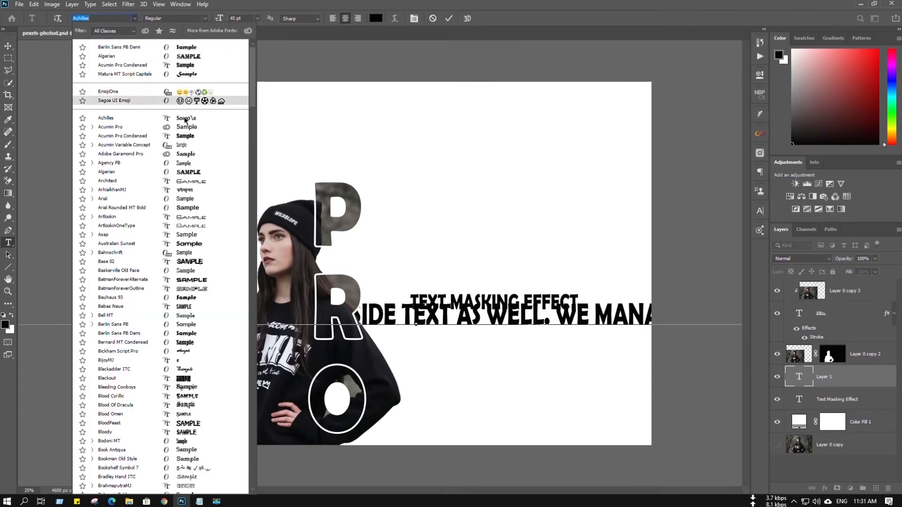
click(194, 130)
click(205, 18)
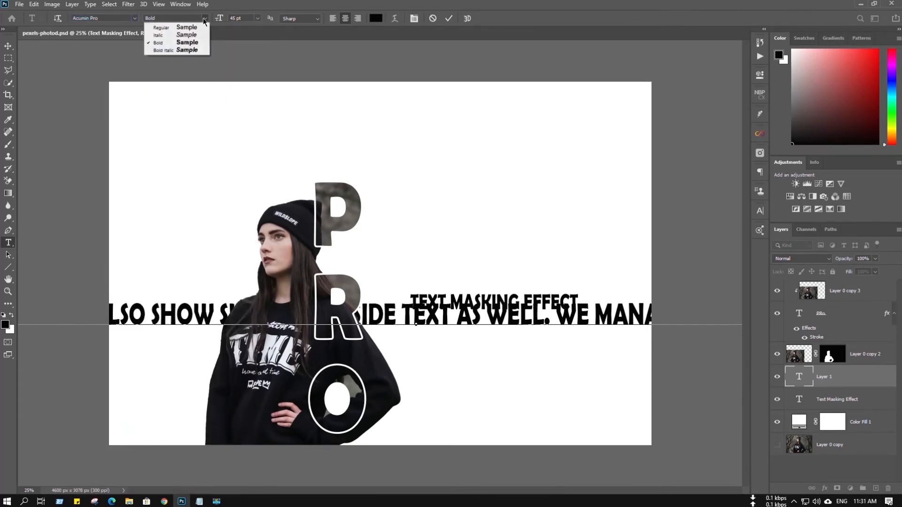
click(193, 29)
drag(220, 21, 187, 27)
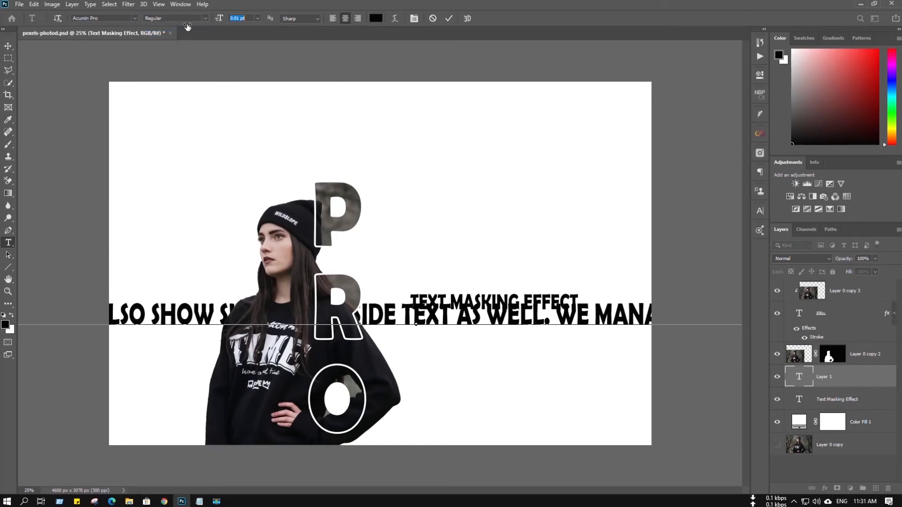
click(396, 299)
Step: Format all the description text as Acumin Pro Regular at 9.01 pt and place it under the title, aligned with the title's left edge
key(ctrl+a)
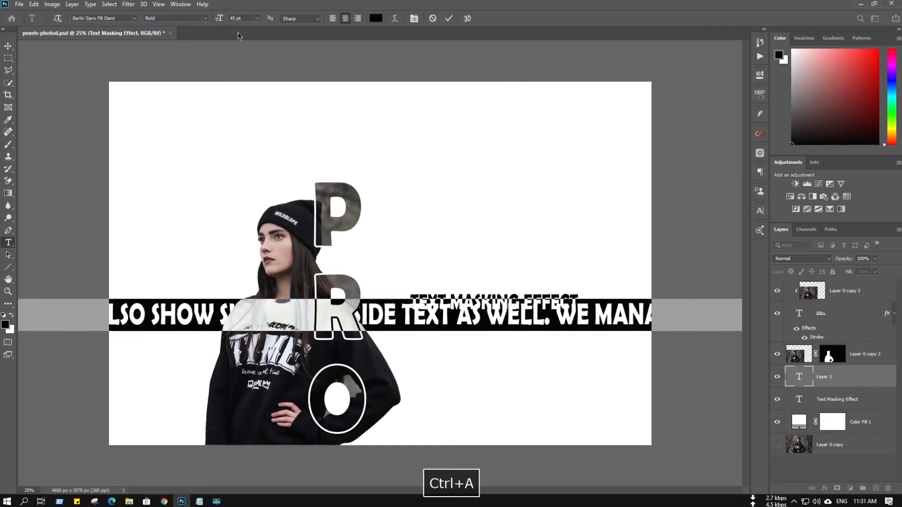
click(135, 18)
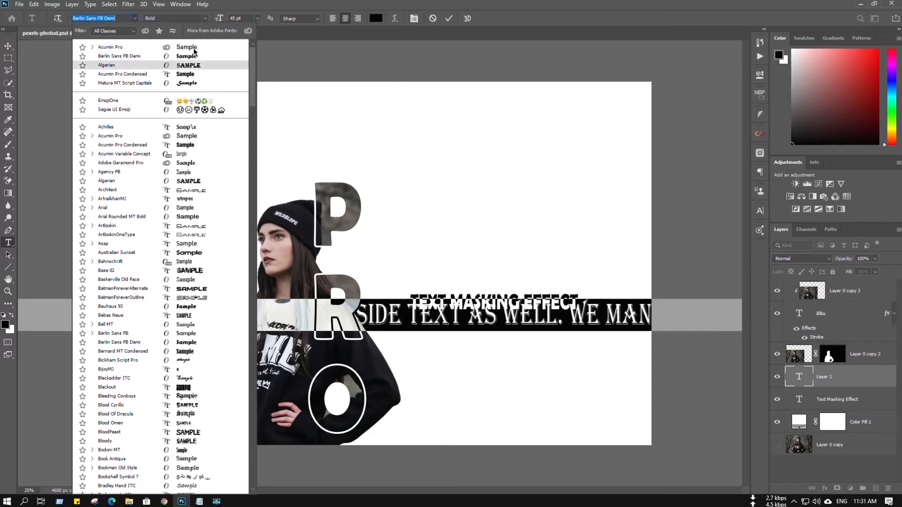
click(183, 45)
click(206, 19)
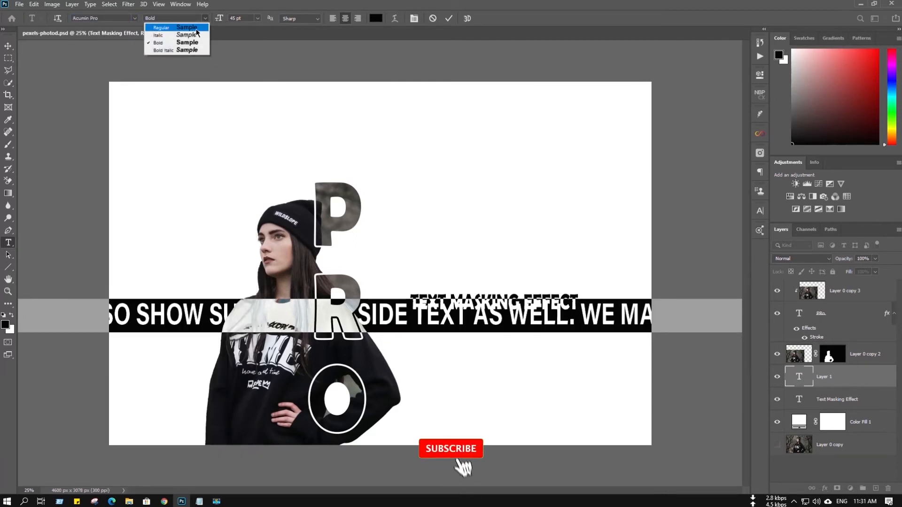
click(253, 22)
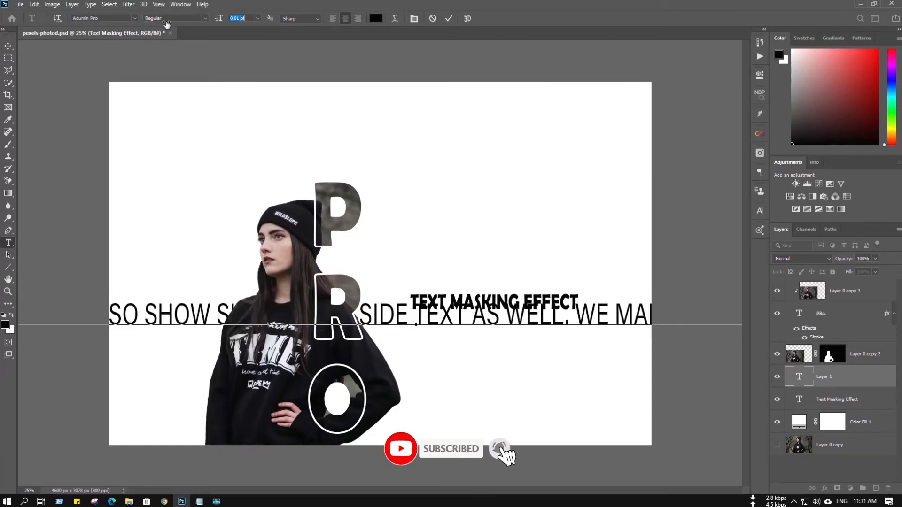
drag(219, 18, 172, 22)
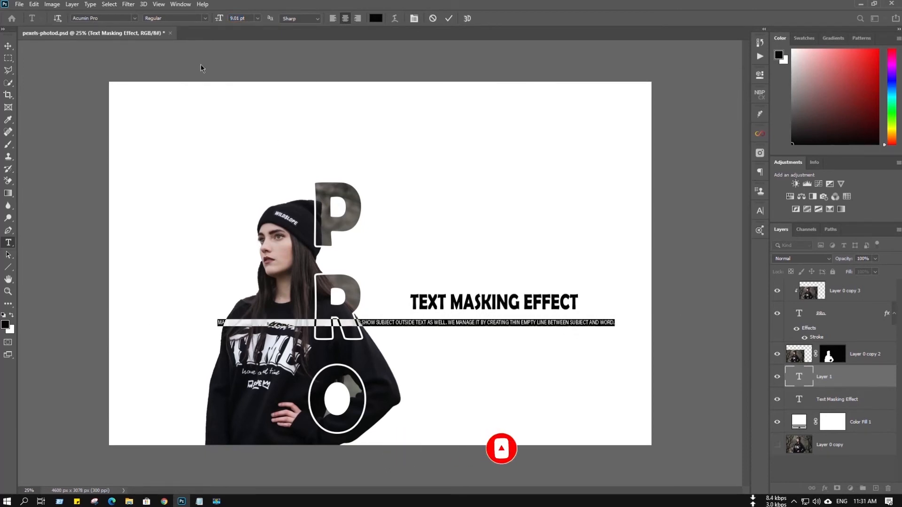
click(8, 46)
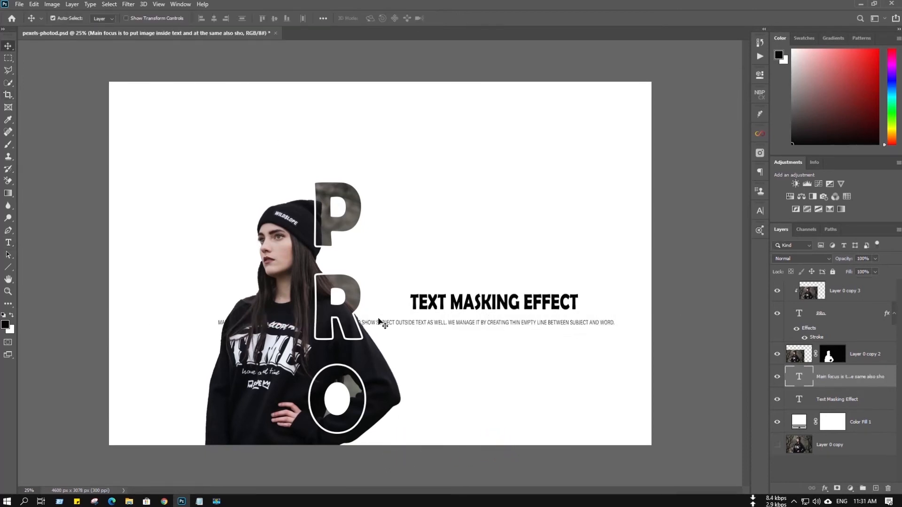
drag(388, 325, 580, 320)
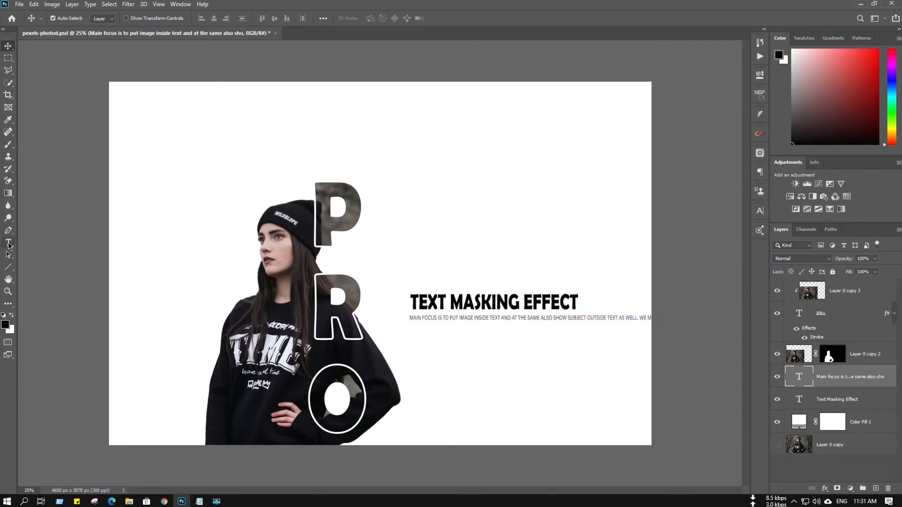
Step: Break the description into two lines, starting the second at "We manage it", and left-align all of its text
click(8, 243)
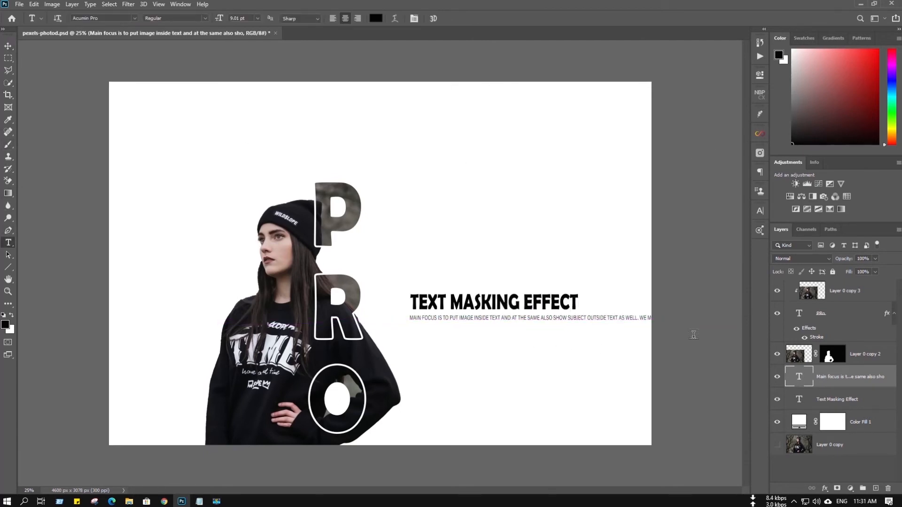
click(639, 318)
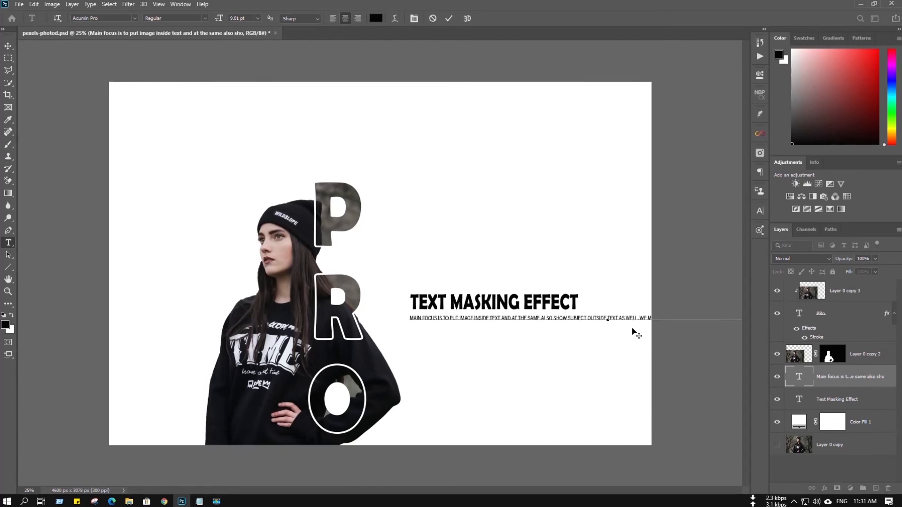
key(Return)
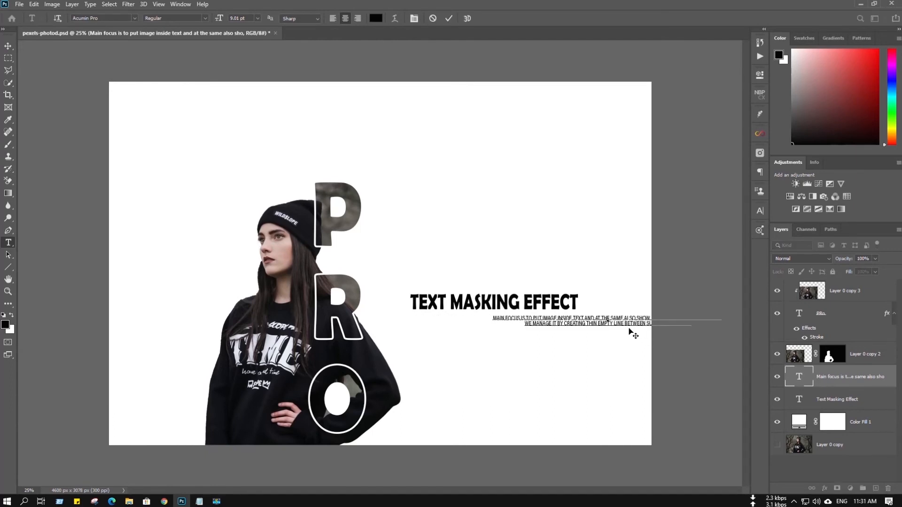
click(332, 18)
key(ctrl+a)
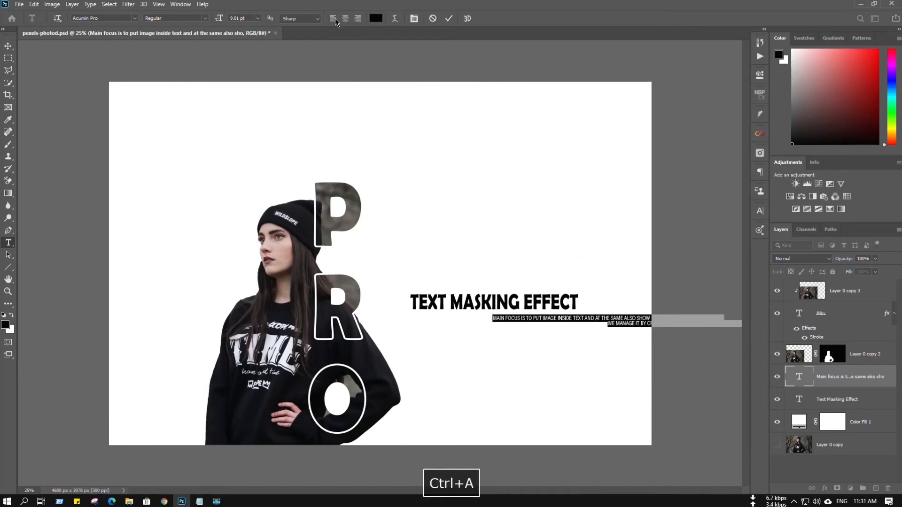
click(334, 20)
click(8, 46)
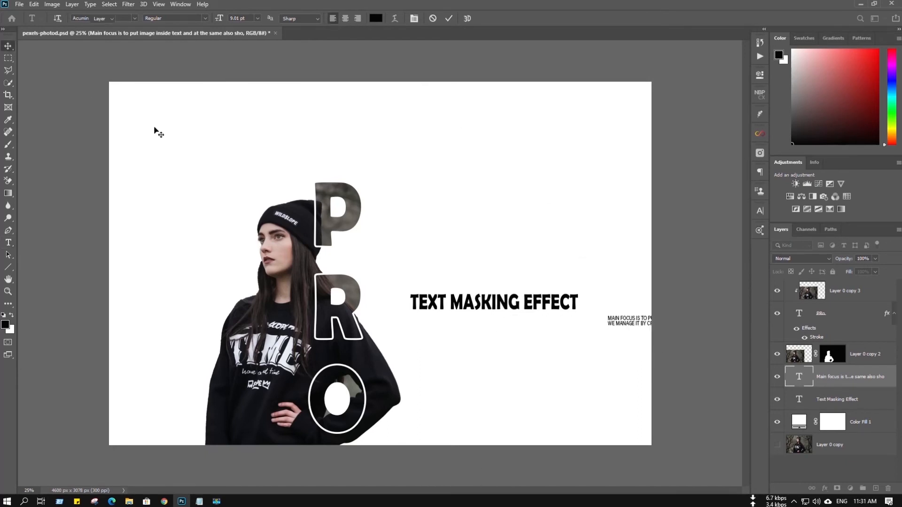
Step: Move the two-line description and the title lower beside the woman's arm, with the description just under the title and their left edges aligned
drag(634, 325, 439, 323)
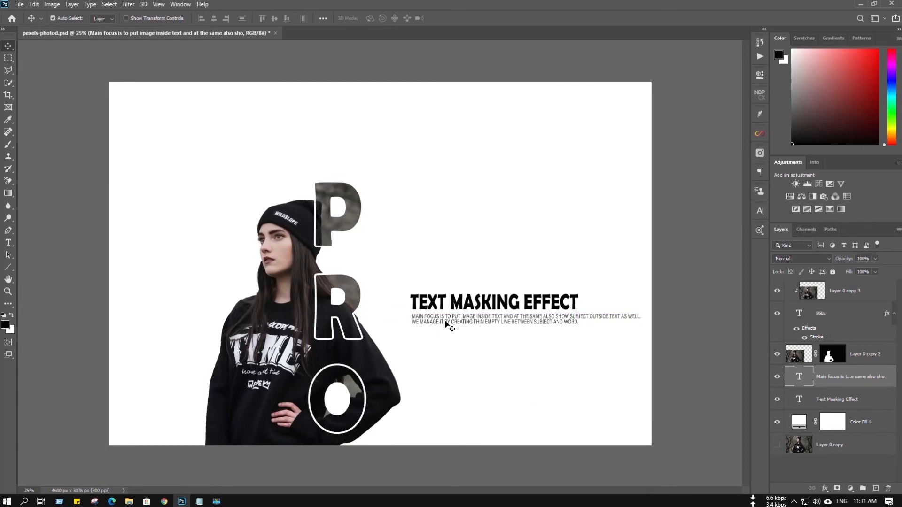
click(57, 76)
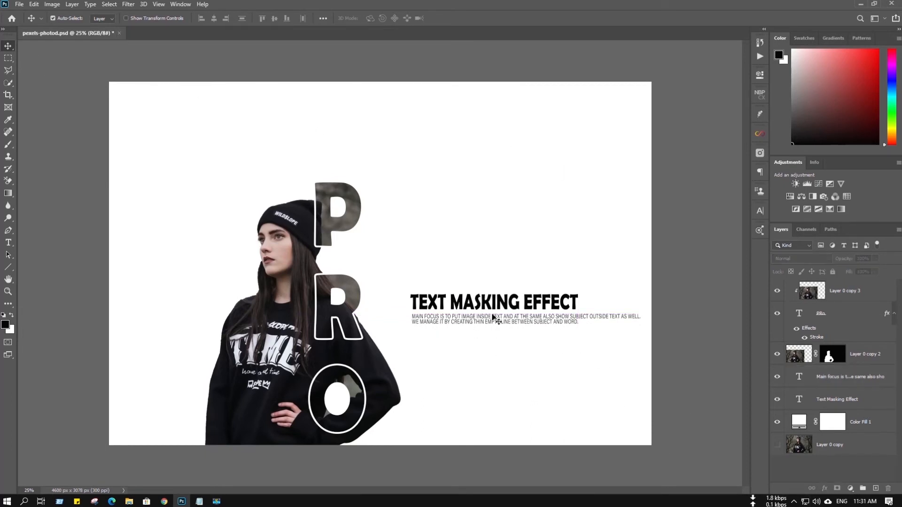
drag(469, 325, 468, 359)
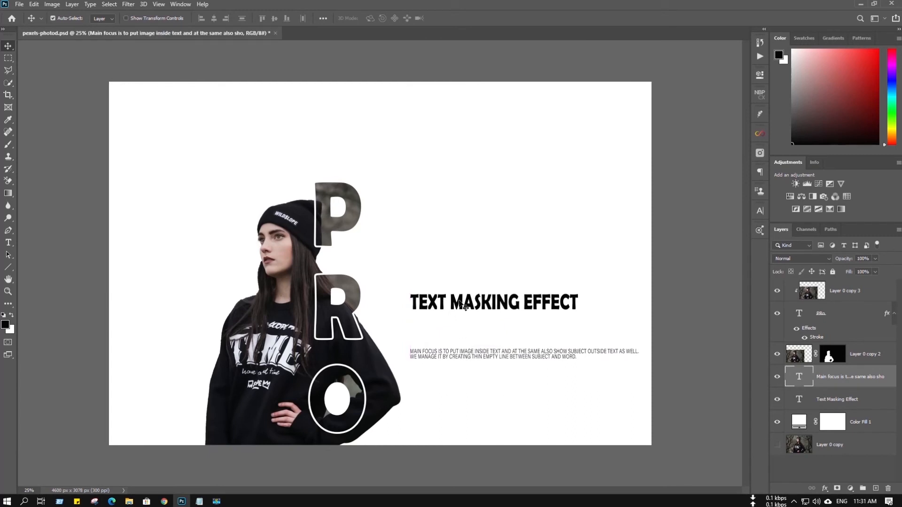
drag(466, 306, 464, 333)
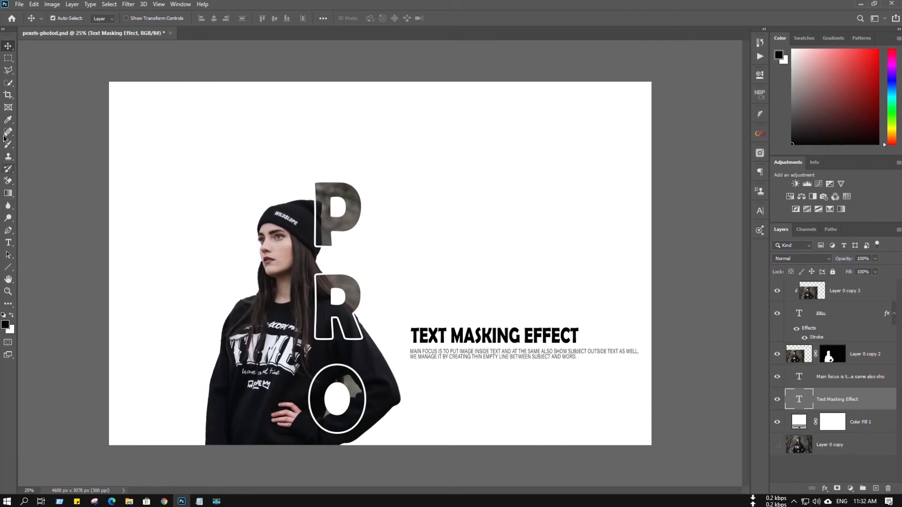
Step: Crop the canvas to a 16:9 frame of about 4246 x 2388 px, keeping the woman's cut-off lower edge on the frame's bottom edge
click(8, 95)
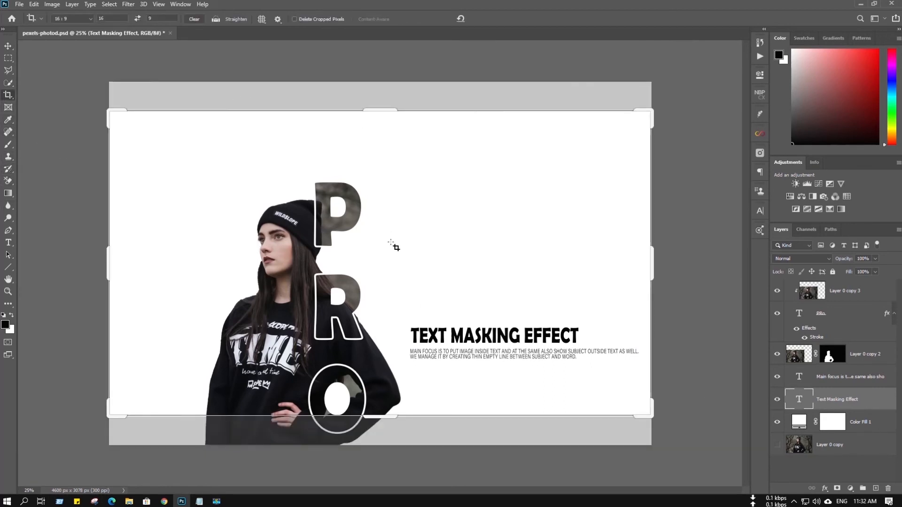
click(394, 246)
drag(344, 202, 385, 173)
click(384, 229)
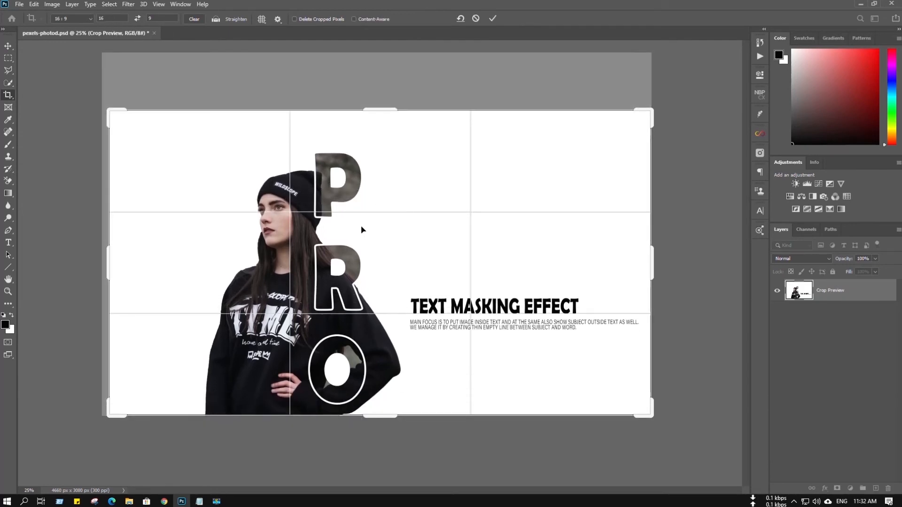
drag(109, 111, 135, 120)
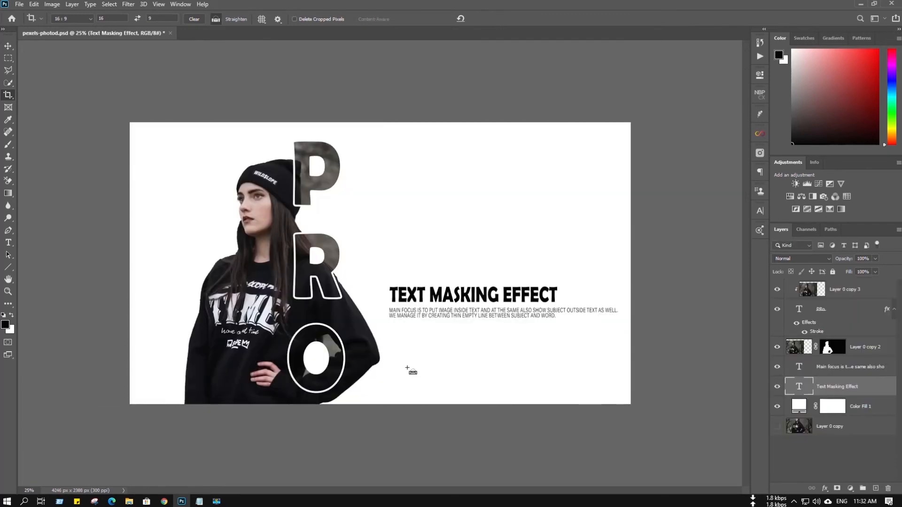
key(ctrl+plus)
key(ctrl+minus)
key(ctrl+plus)
key(ctrl+minus)
Step: With the Color Fill 1 mask active, select the canvas's lower-right diagonal half with the Polygonal Lasso, from the upper-right to the lower-left corner
click(843, 406)
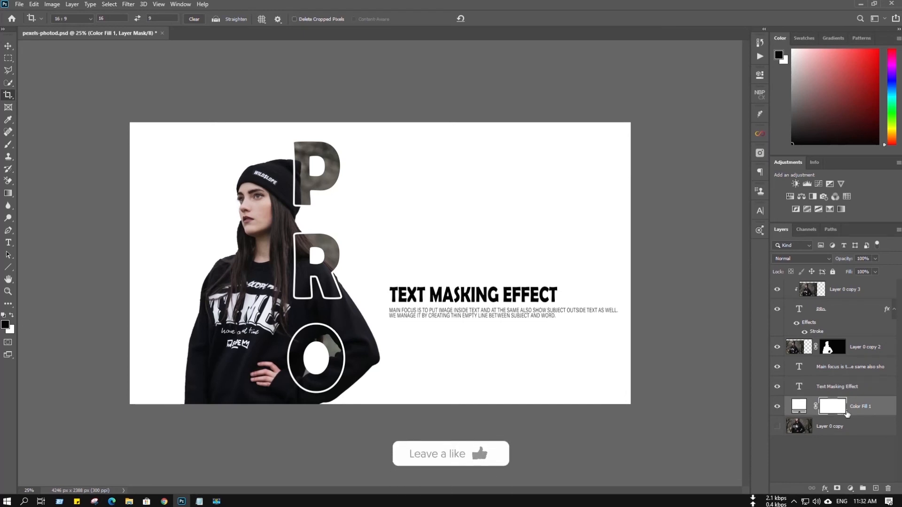
click(8, 70)
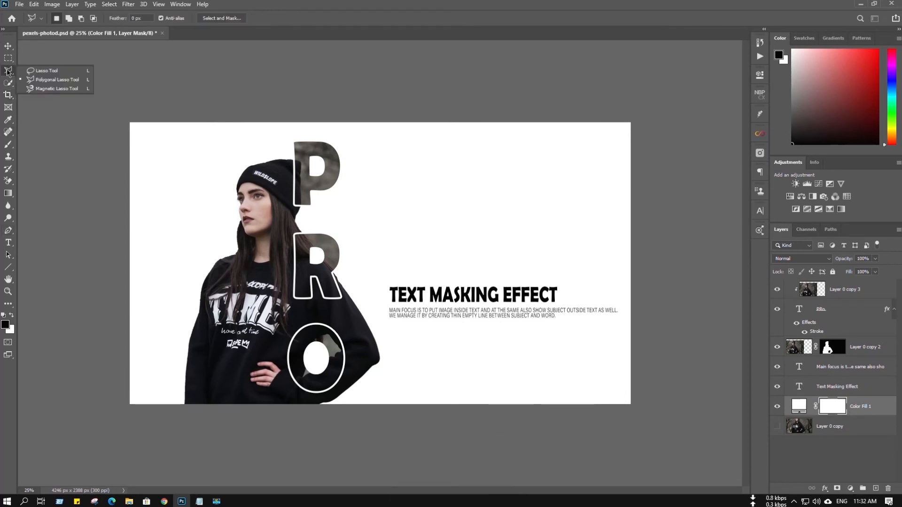
click(62, 81)
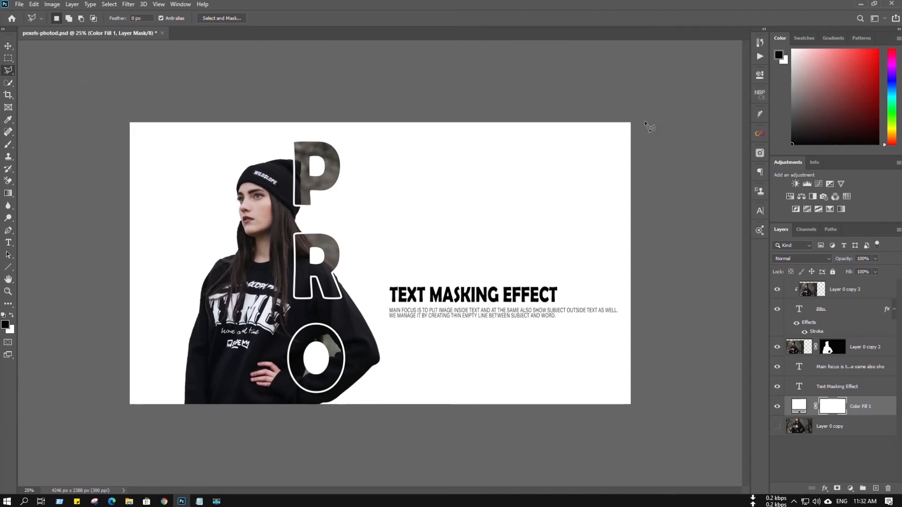
click(630, 123)
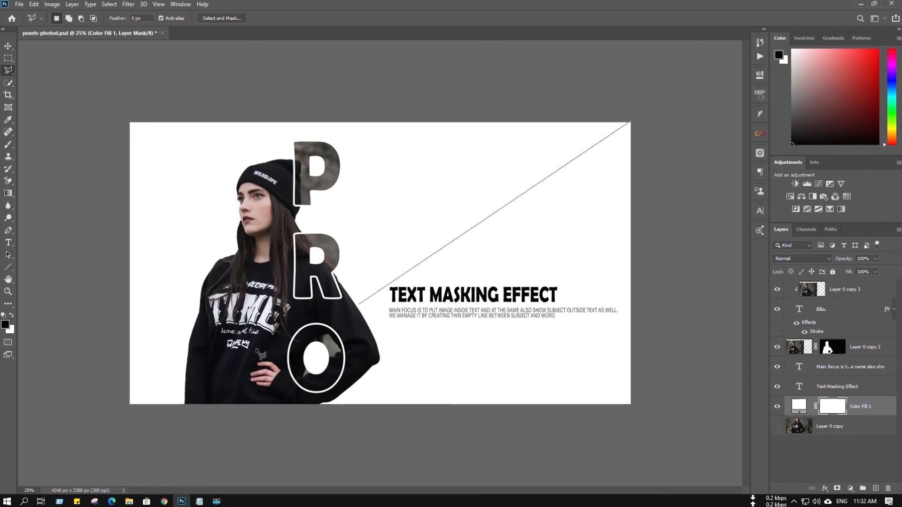
click(114, 412)
click(661, 426)
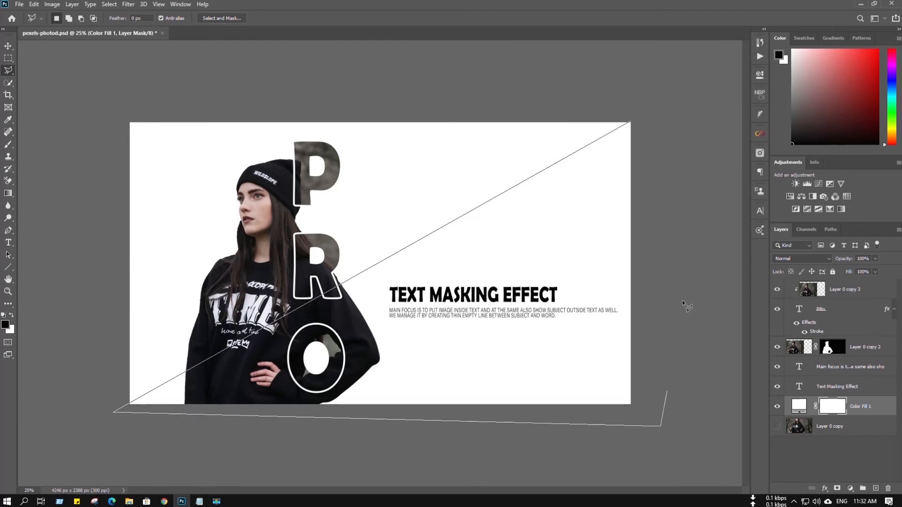
click(665, 101)
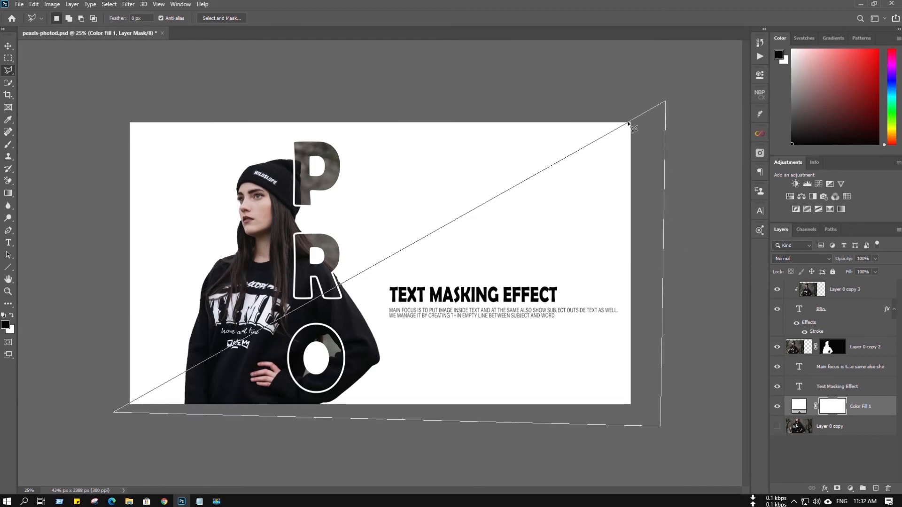
click(637, 159)
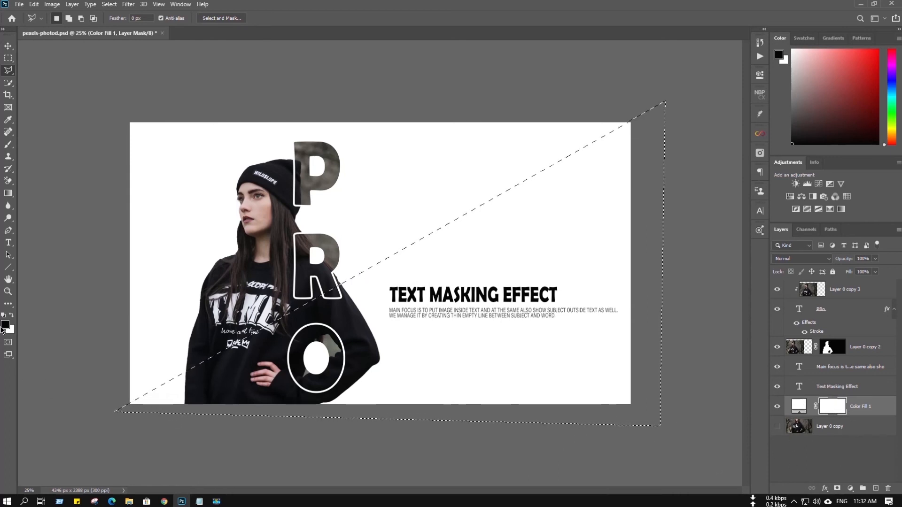
Step: Fill the selected diagonal half of the Color Fill 1 mask with black and deselect
click(13, 316)
key(Delete)
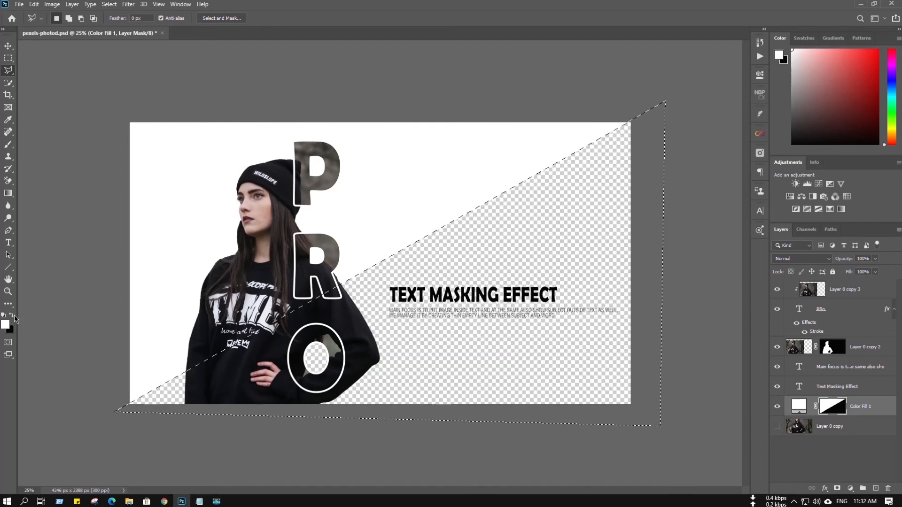
click(8, 46)
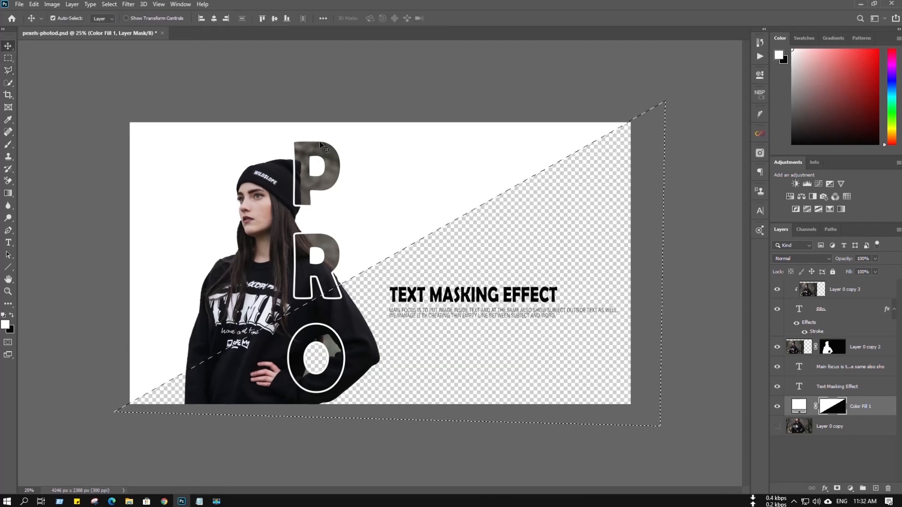
key(ctrl+d)
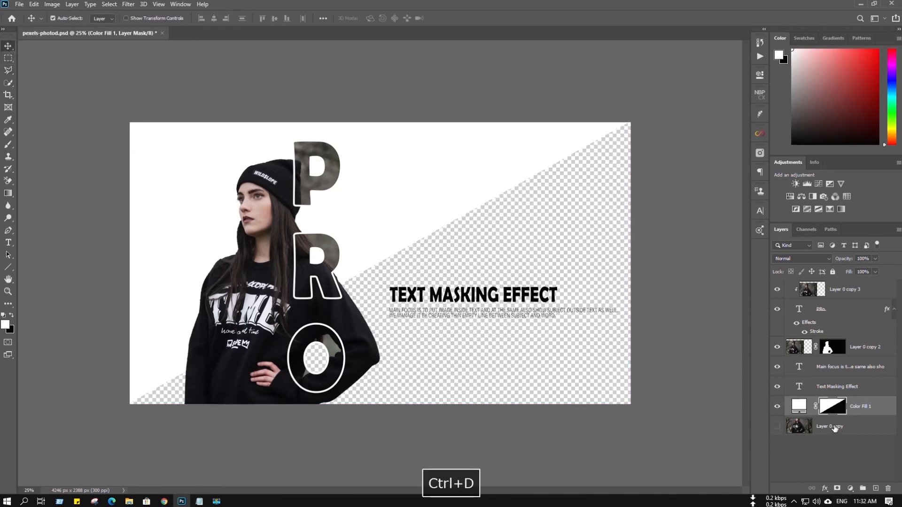
Step: Add a turquoise Solid Color fill layer (#42cacc) directly above Color Fill 1
click(849, 490)
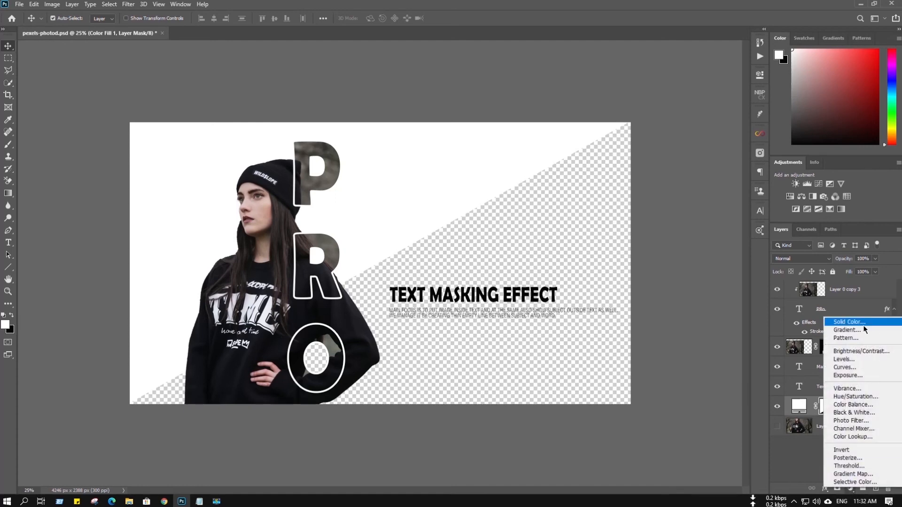
click(801, 323)
text(63c0e6)
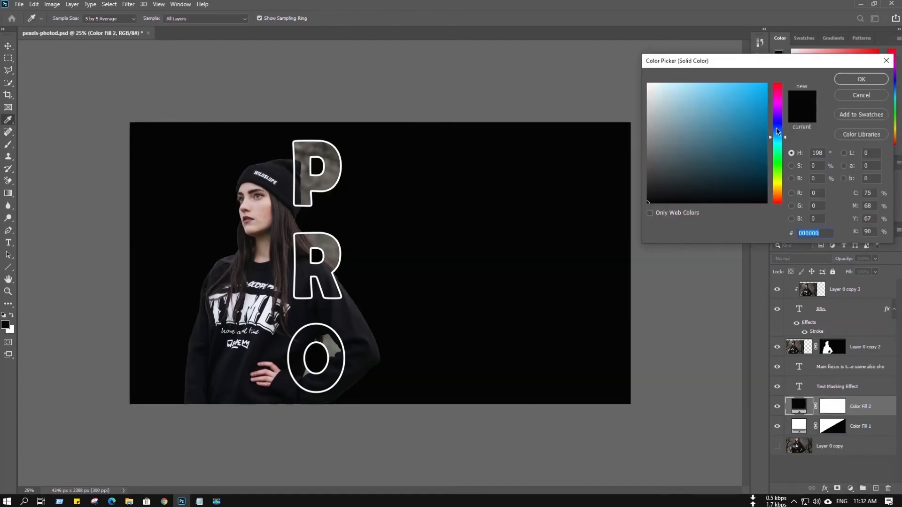
mouse_move(715, 111)
mouse_down()
mouse_move(716, 101)
mouse_move(712, 129)
mouse_move(703, 122)
mouse_move(718, 109)
mouse_up()
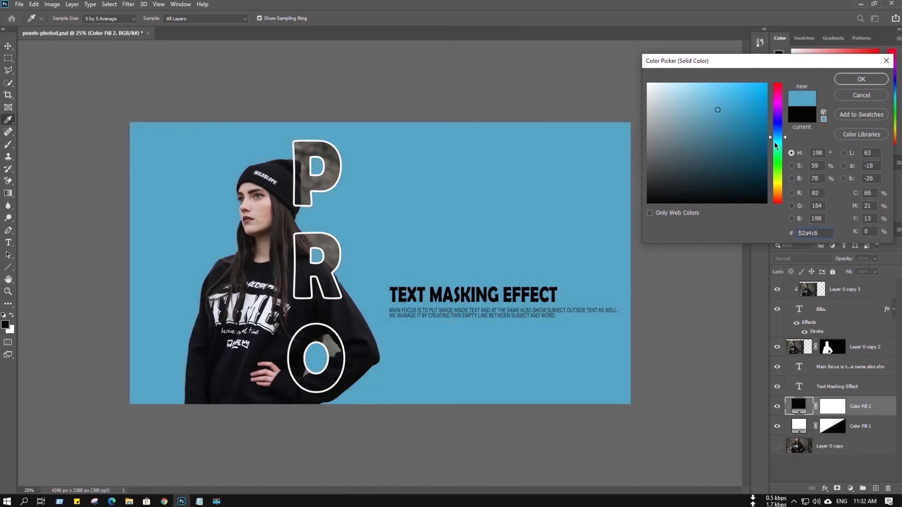
drag(775, 143, 779, 142)
mouse_move(745, 102)
mouse_down()
mouse_move(734, 126)
mouse_move(729, 108)
mouse_up()
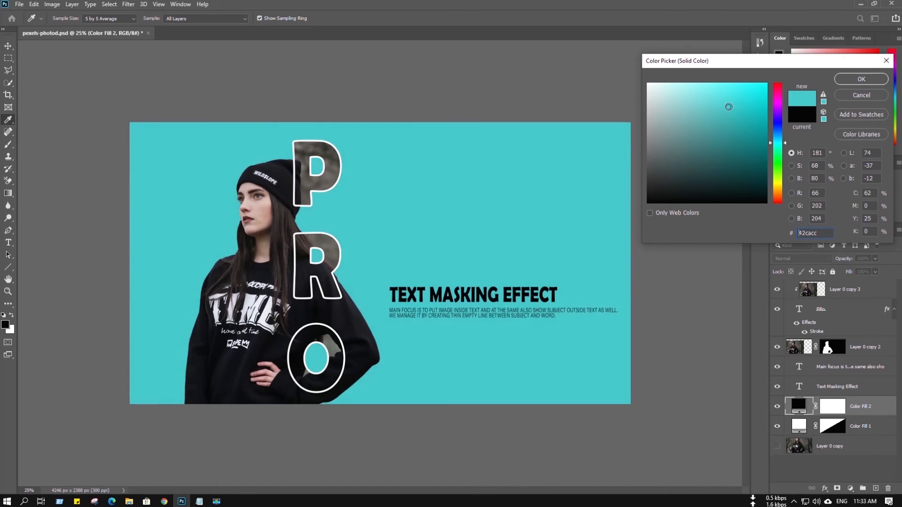
click(862, 79)
Step: Move the diagonal layer mask from Color Fill 1 to the turquoise Color Fill 2 layer, replacing its existing mask
click(833, 429)
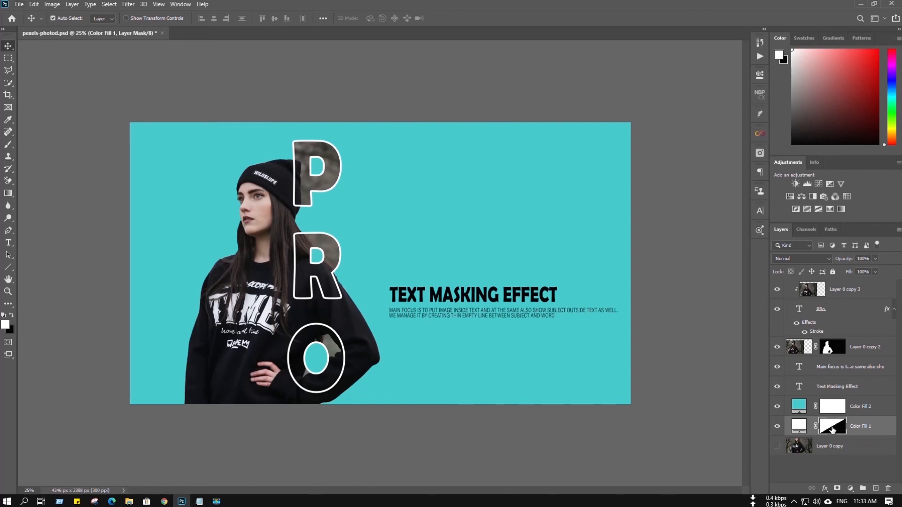
drag(832, 429, 829, 408)
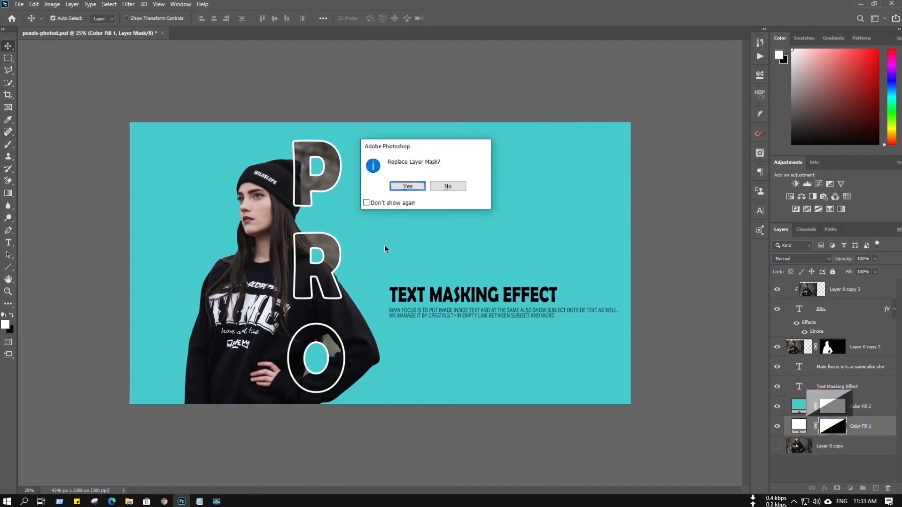
click(408, 186)
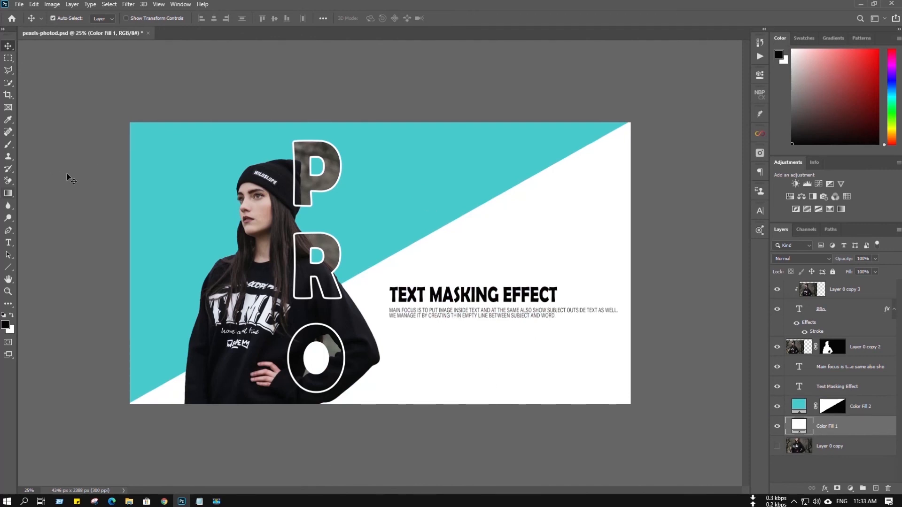
key(ctrl+plus)
key(ctrl+minus)
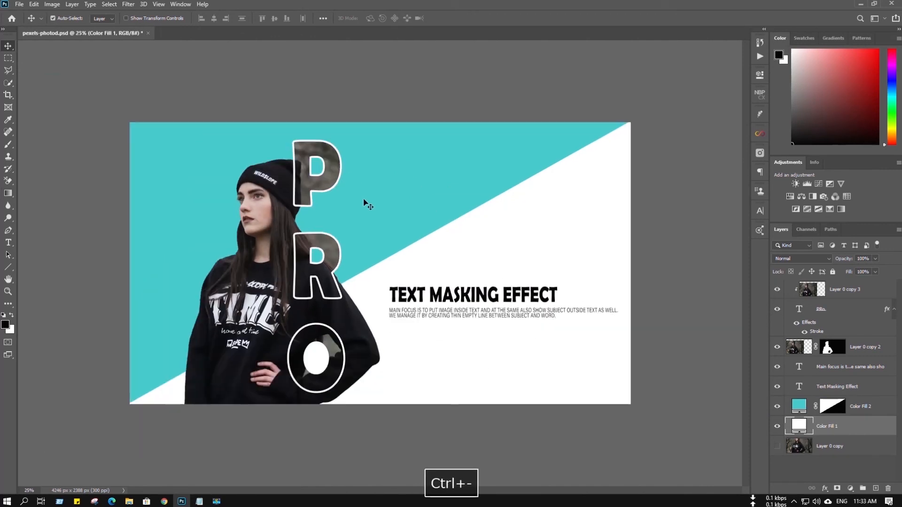
key(space)
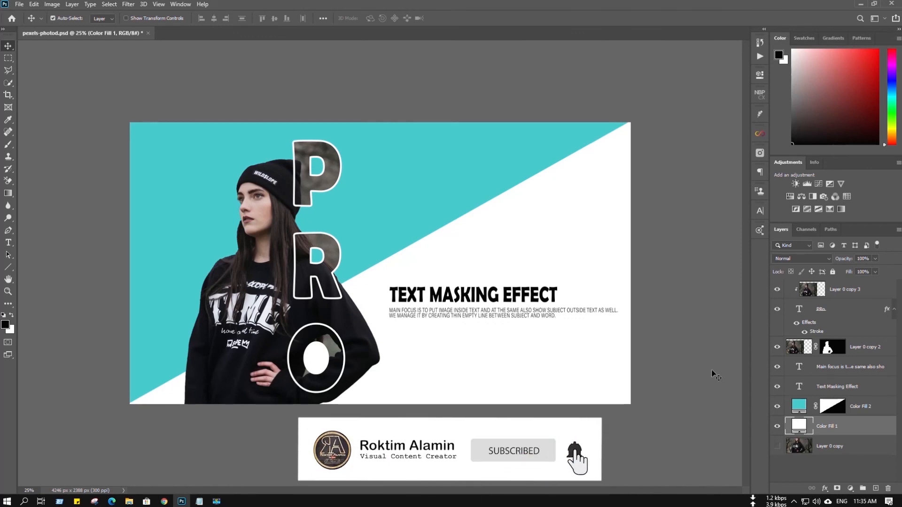
click(777, 446)
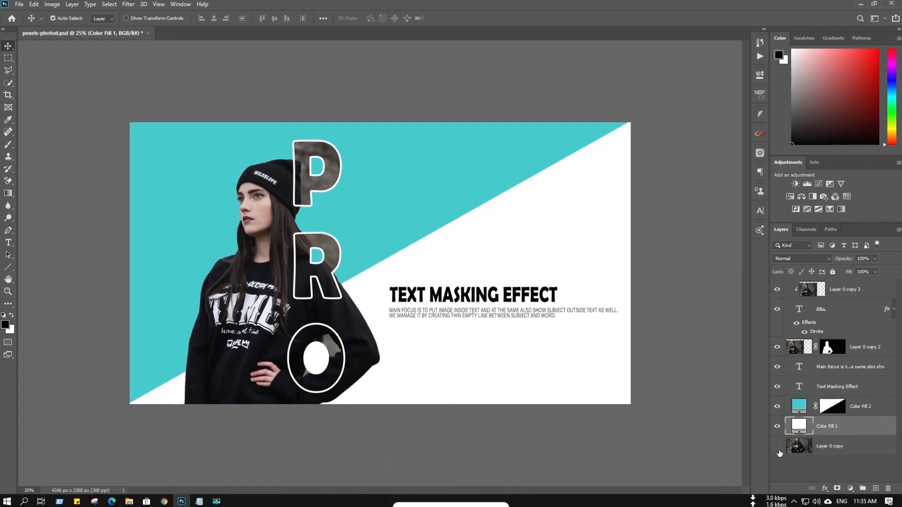